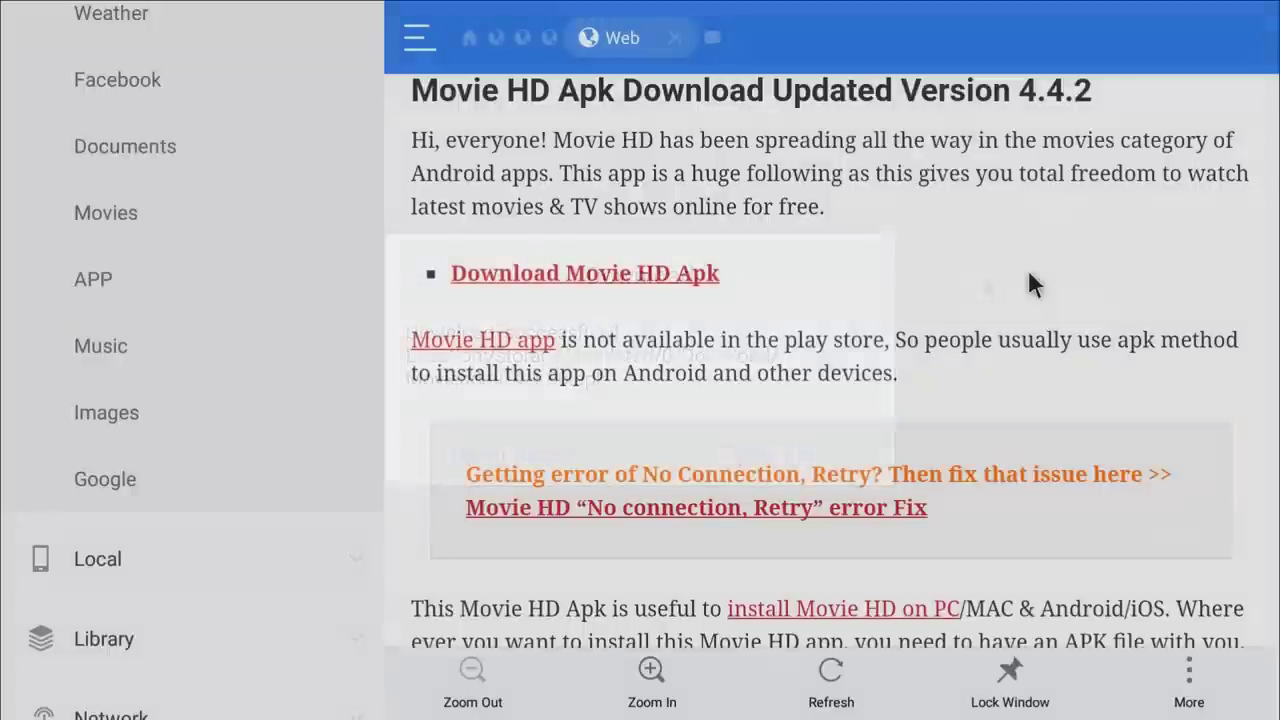
# Close the ShowBox, Cinema Box and FreeFlix web tabs, leaving only the Movie HD page open.
pyautogui.scroll(2, 340, 318)
pyautogui.scroll(1, 340, 318)
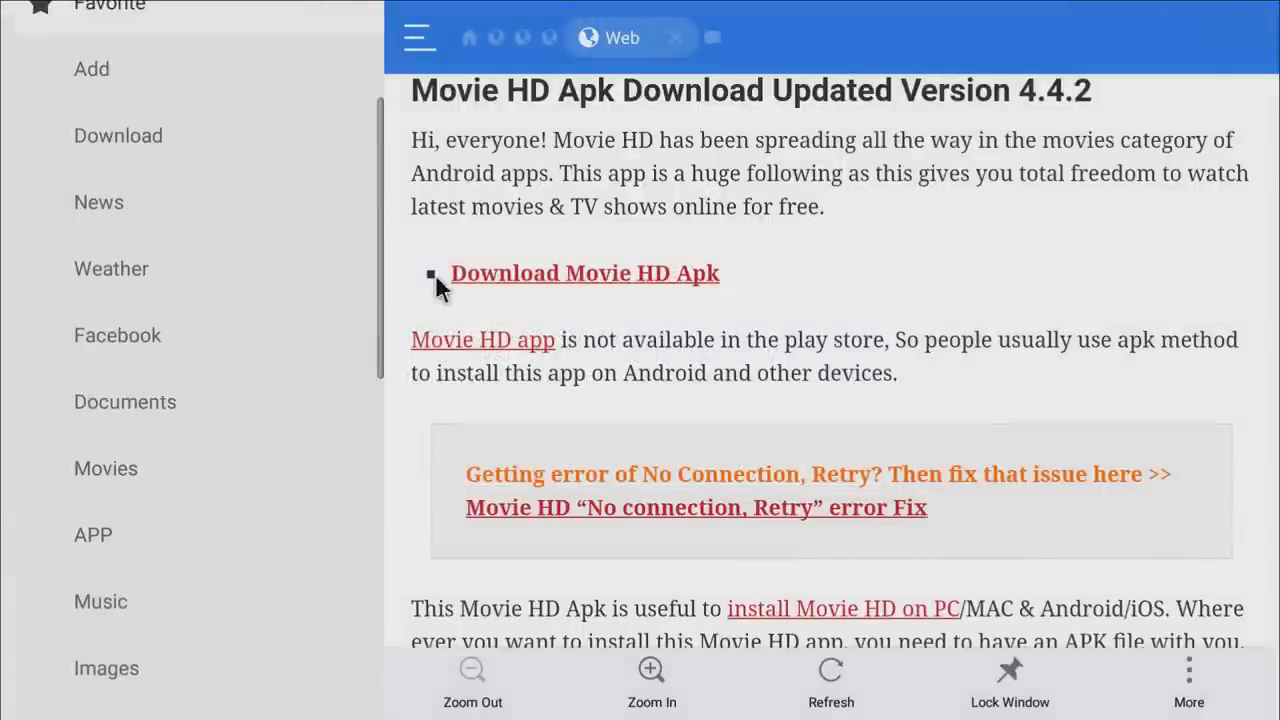
pyautogui.scroll(3, 624, 263)
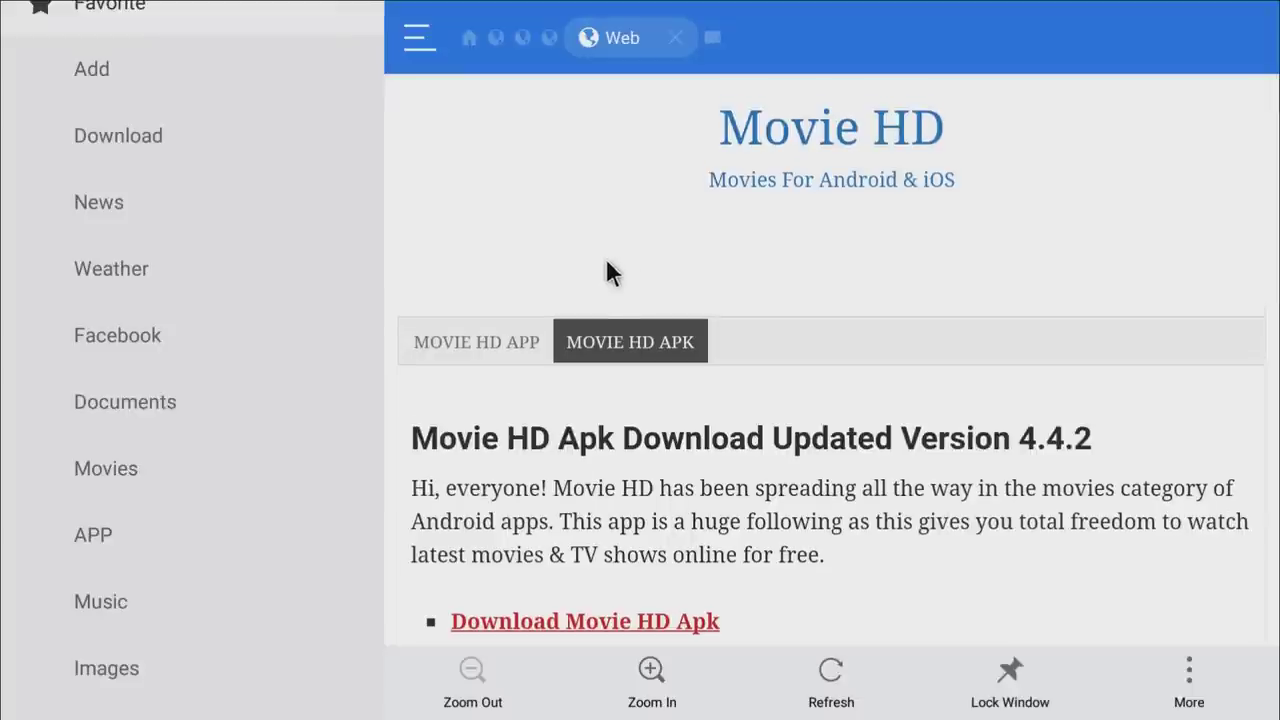
pyautogui.click(553, 37)
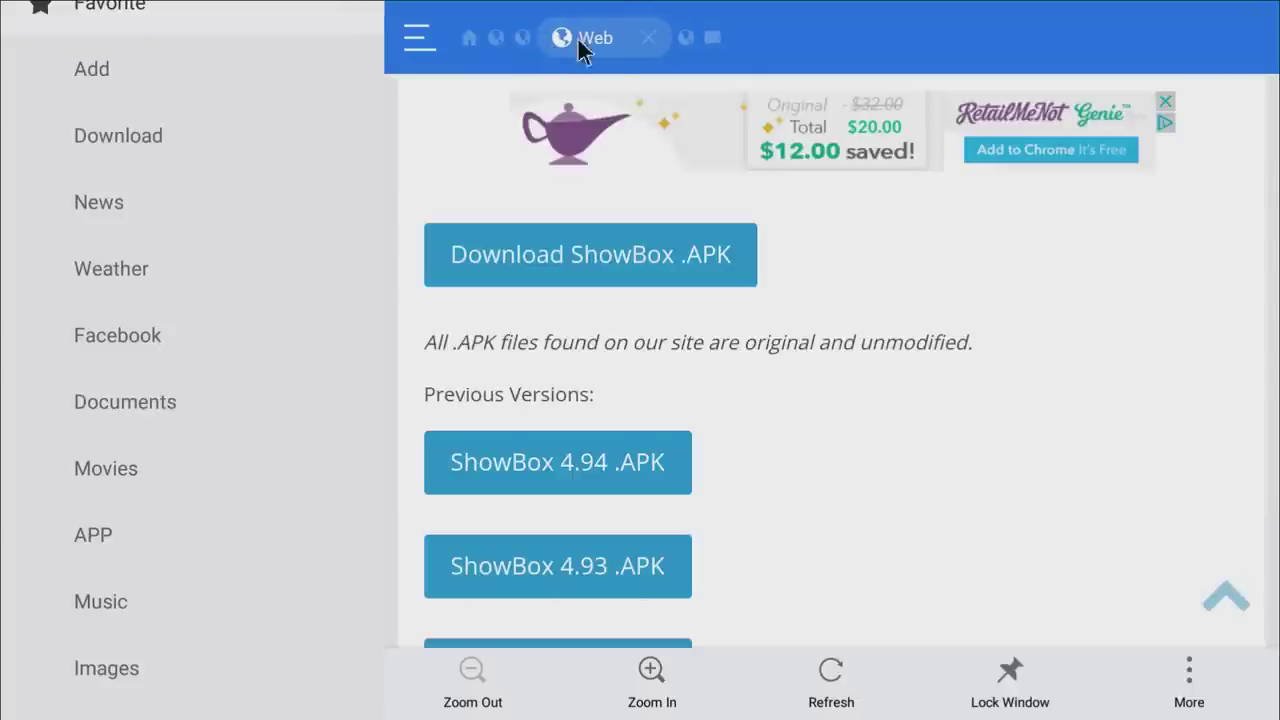
pyautogui.click(645, 38)
pyautogui.click(625, 37)
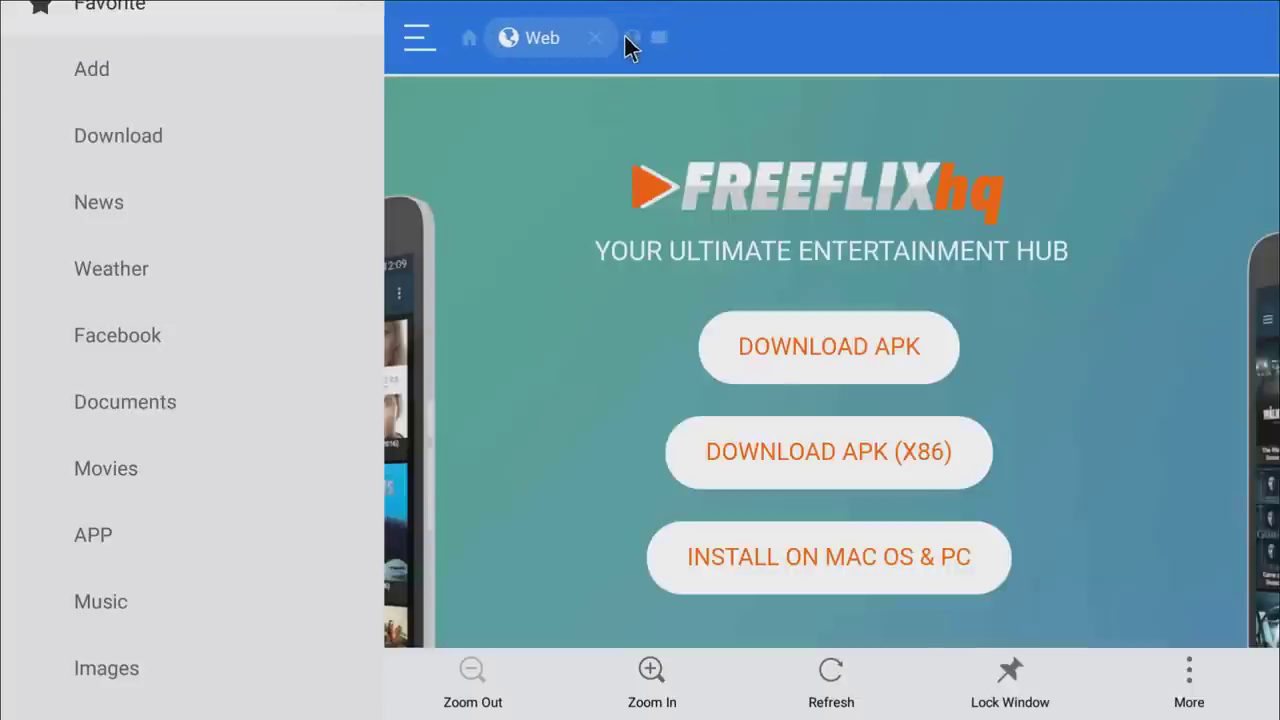
pyautogui.click(595, 38)
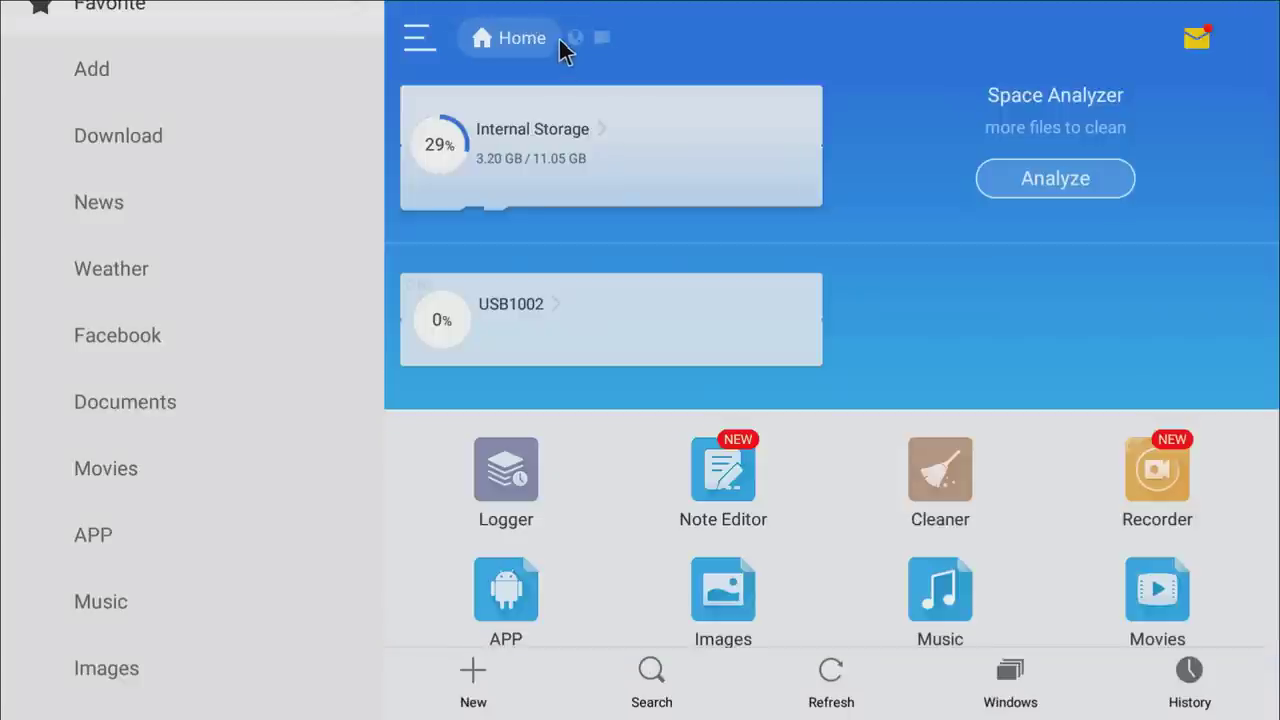
pyautogui.click(560, 37)
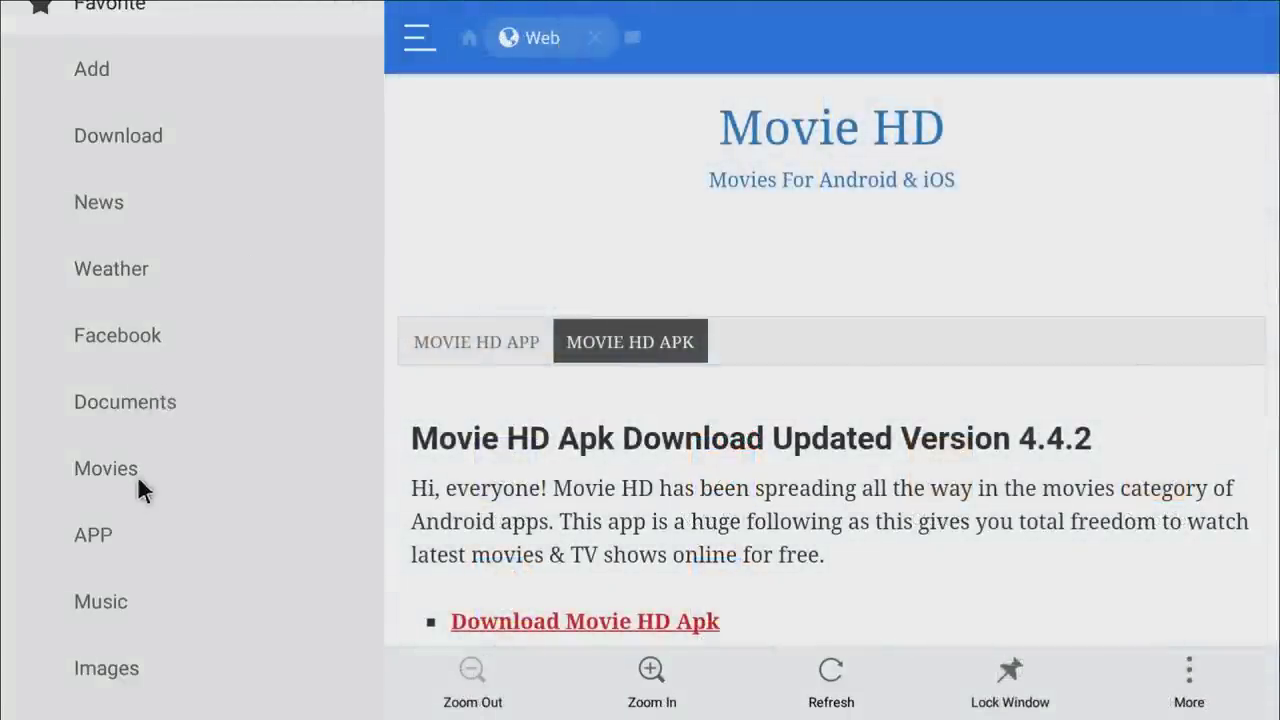
pyautogui.scroll(3, 126, 294)
pyautogui.scroll(-4, 114, 414)
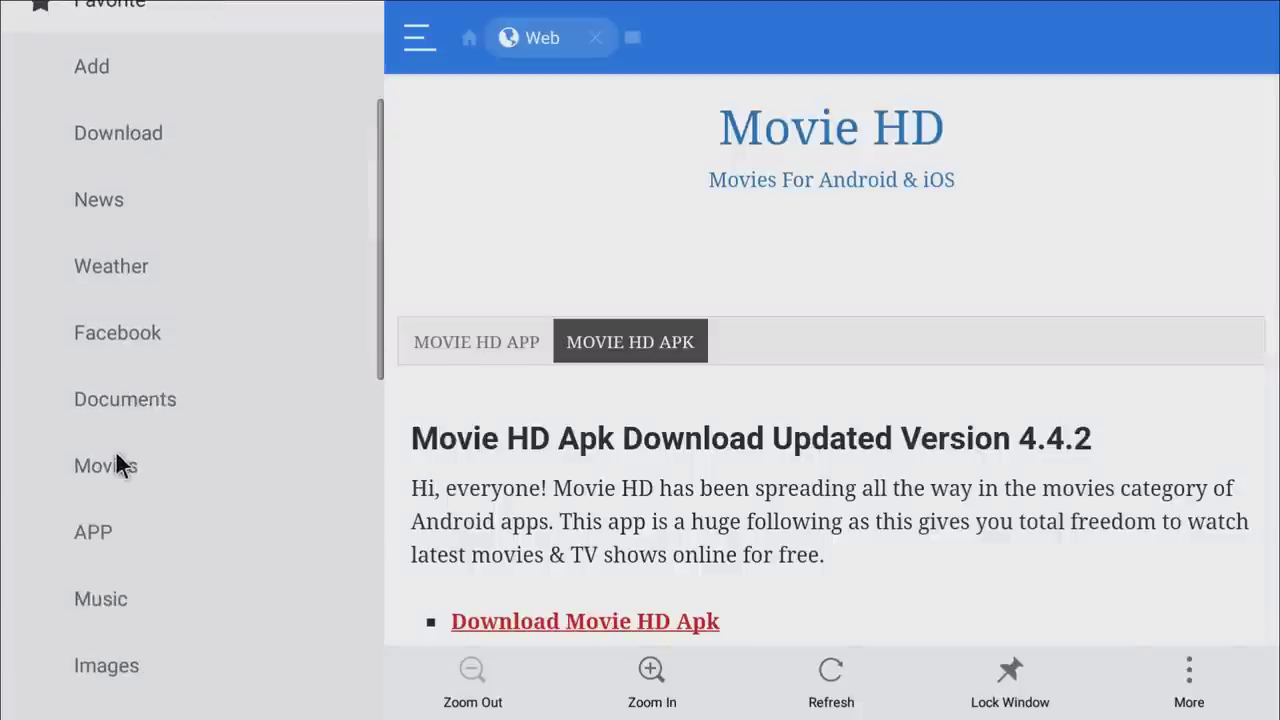
# Run a Google search for 'happy chick apk mobile' in the built-in browser.
pyautogui.scroll(-1, 115, 490)
pyautogui.click(100, 562)
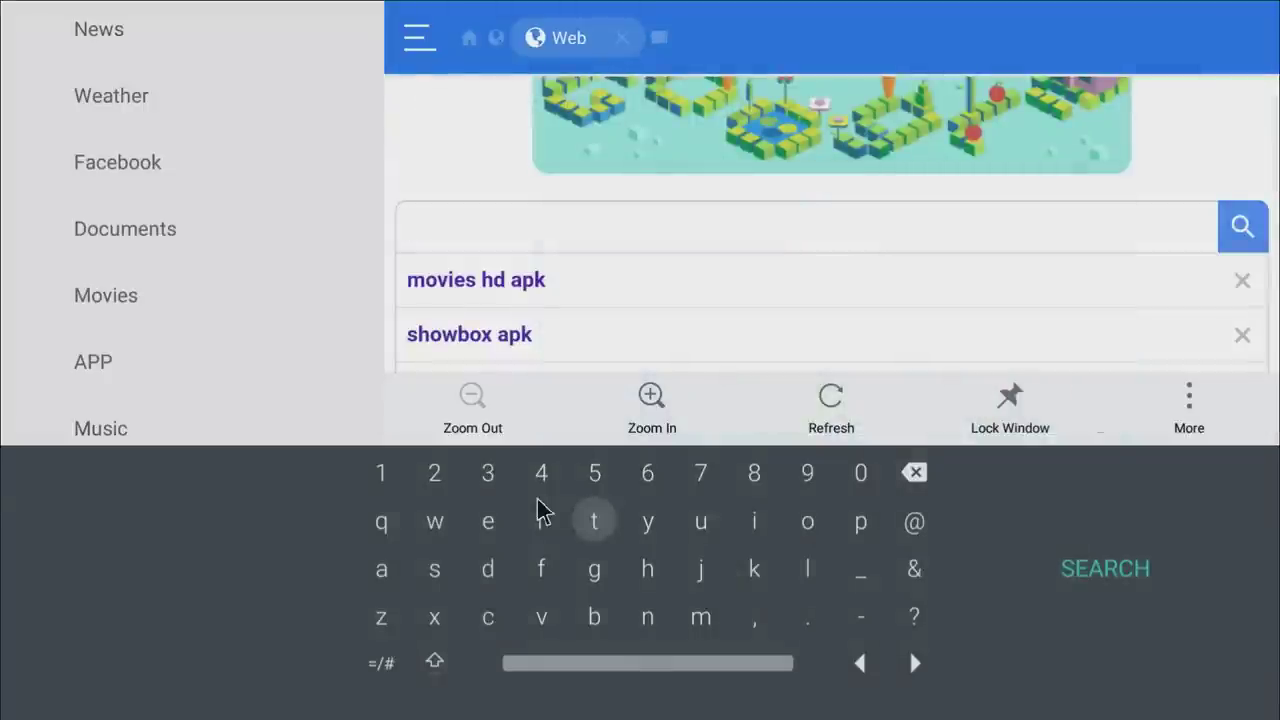
pyautogui.write('mo')
pyautogui.press('BackSpace')
pyautogui.press('BackSpace')
pyautogui.write('ha')
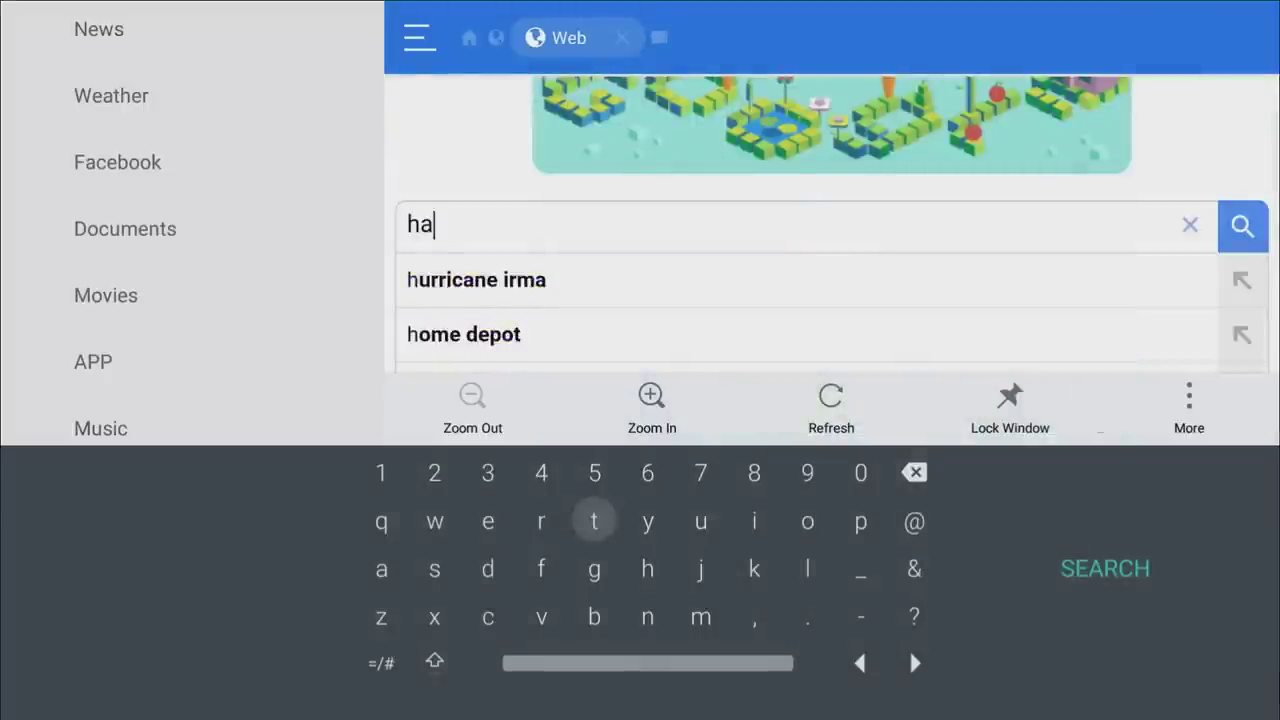
pyautogui.write('ppych')
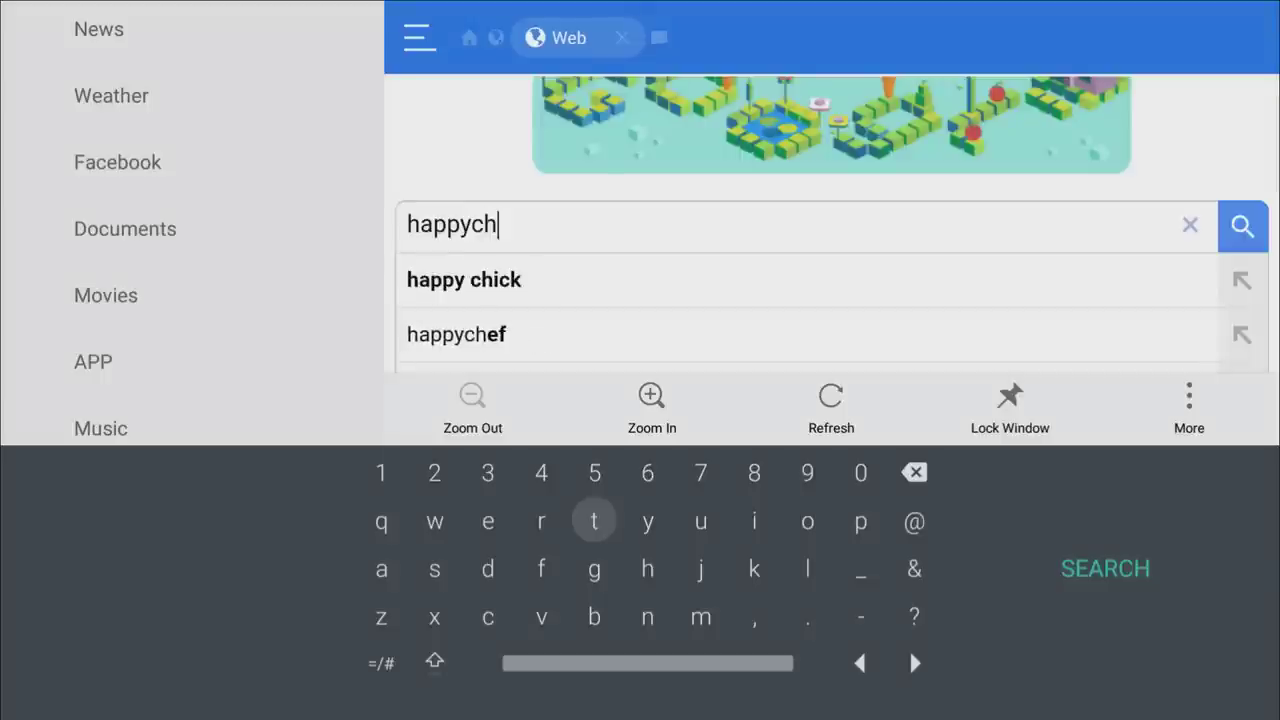
pyautogui.write('ick apk mbo')
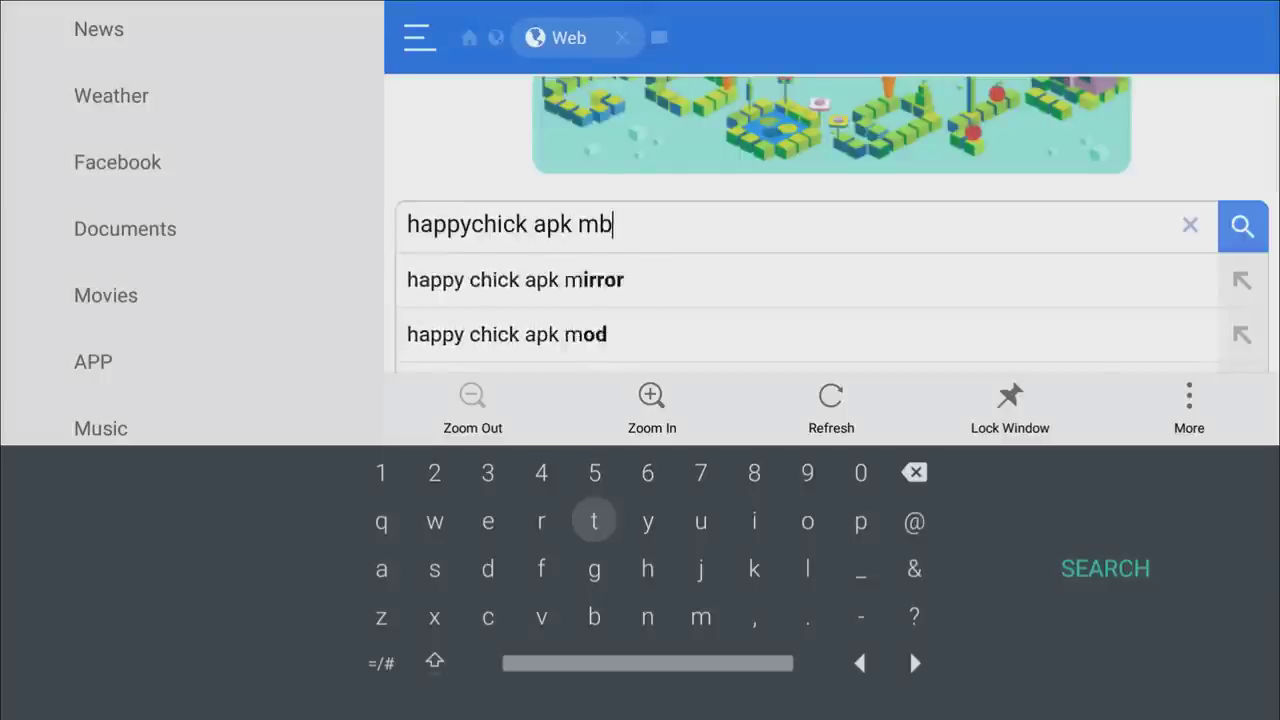
pyautogui.press('BackSpace')
pyautogui.press('BackSpace')
pyautogui.write('obie')
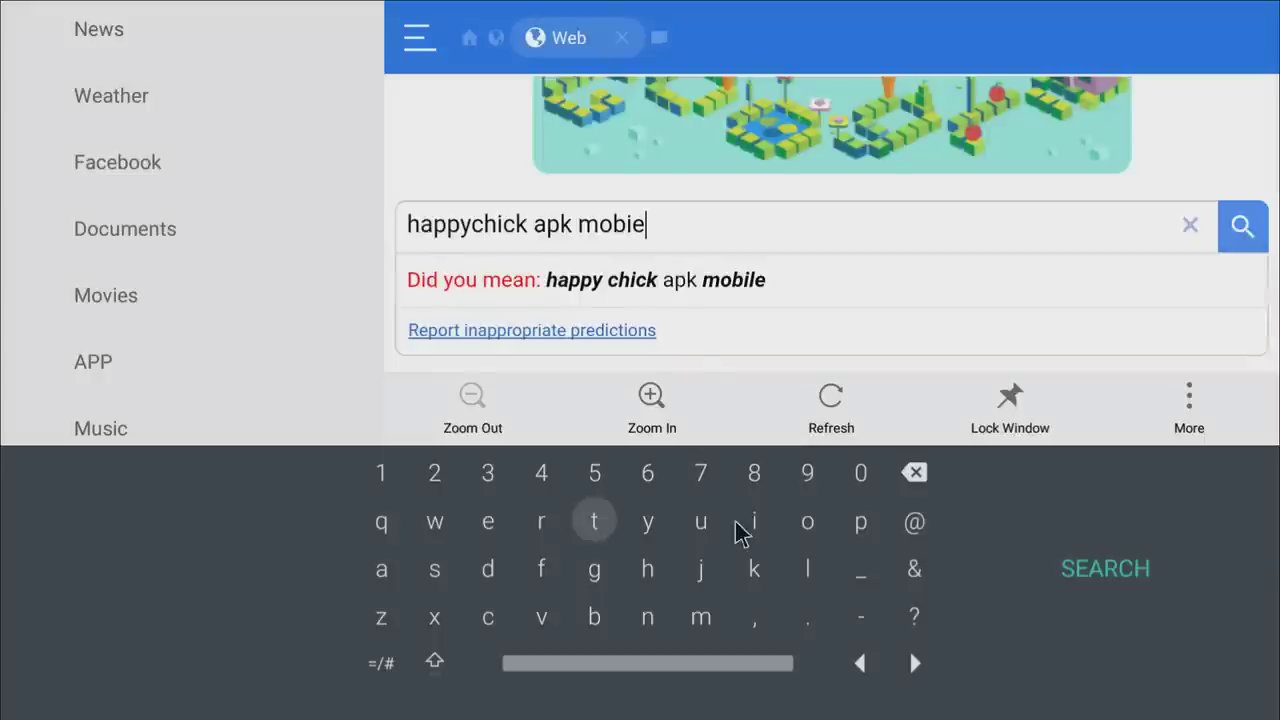
pyautogui.click(667, 280)
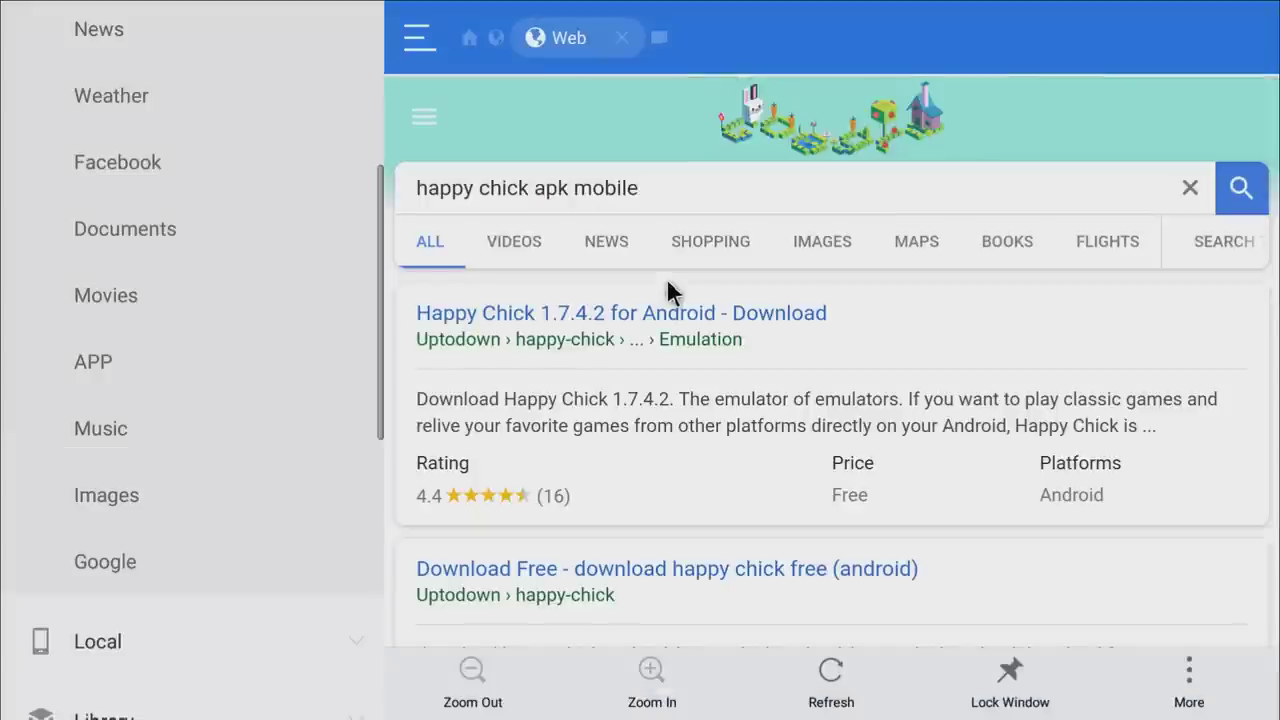
# Download the 56.38 MB Happy Chick 1.7.4.2 APK from its Uptodown page.
pyautogui.click(517, 318)
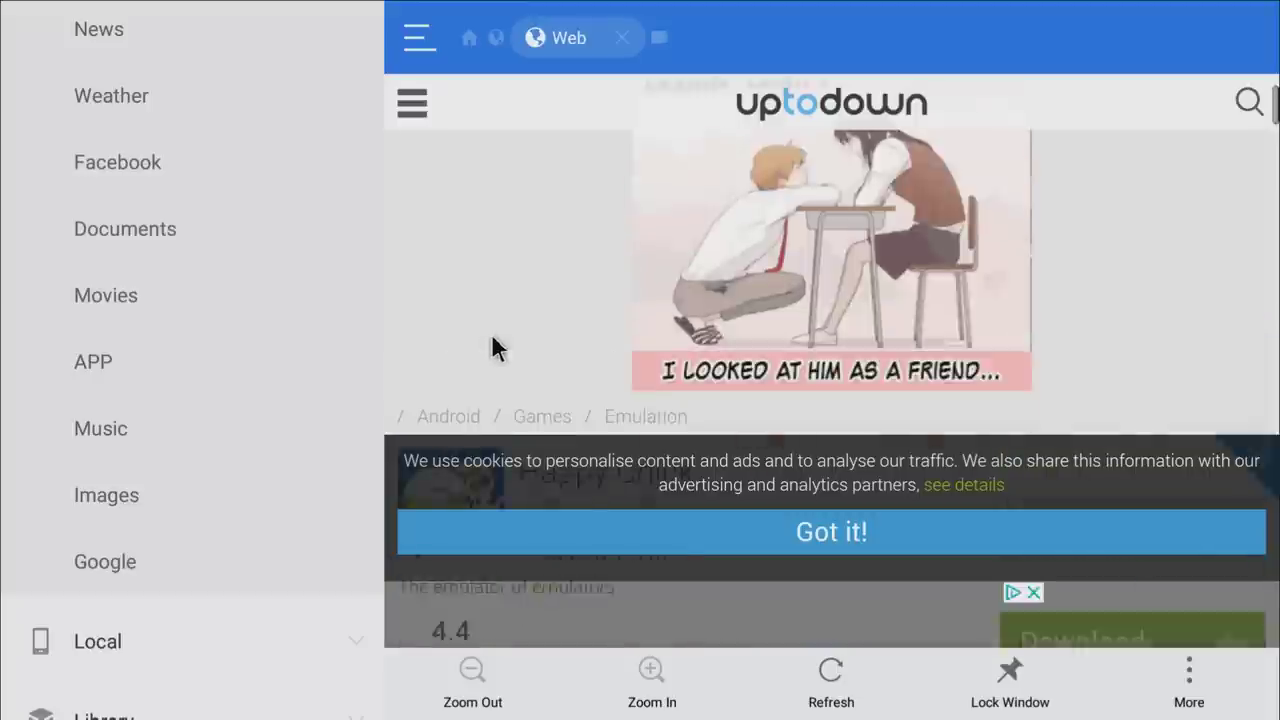
pyautogui.scroll(-3, 491, 336)
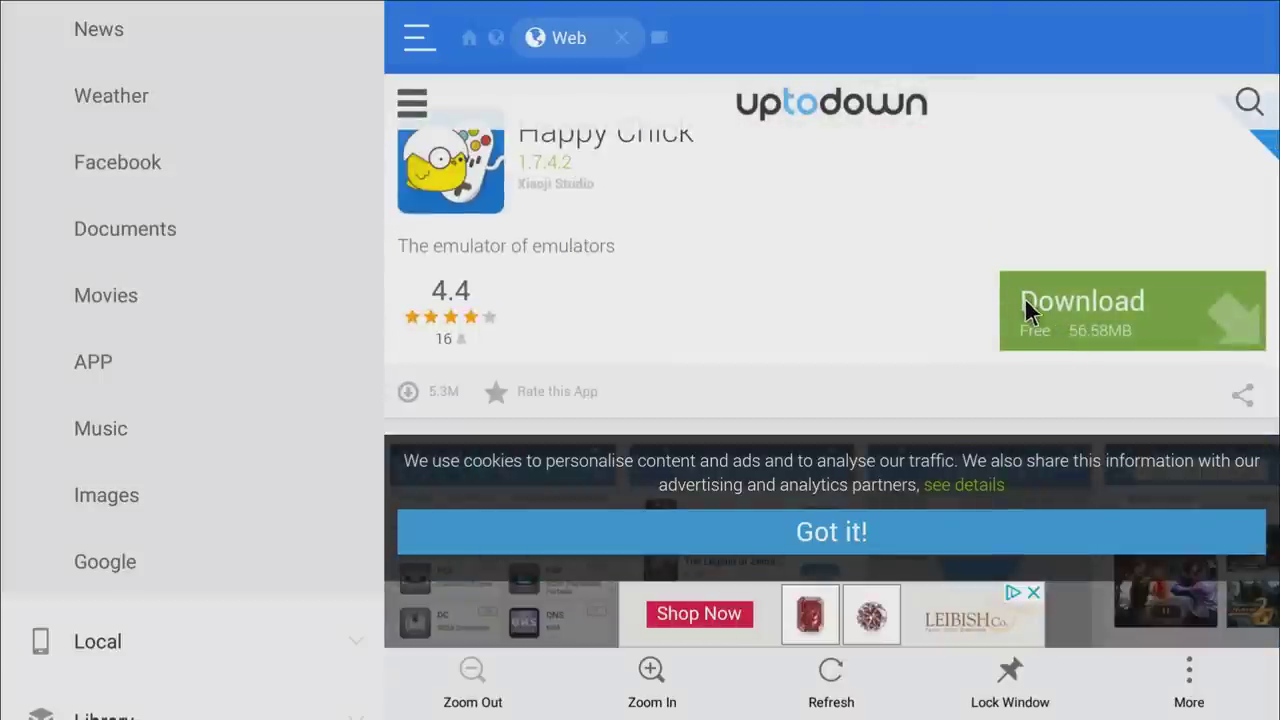
pyautogui.click(1102, 312)
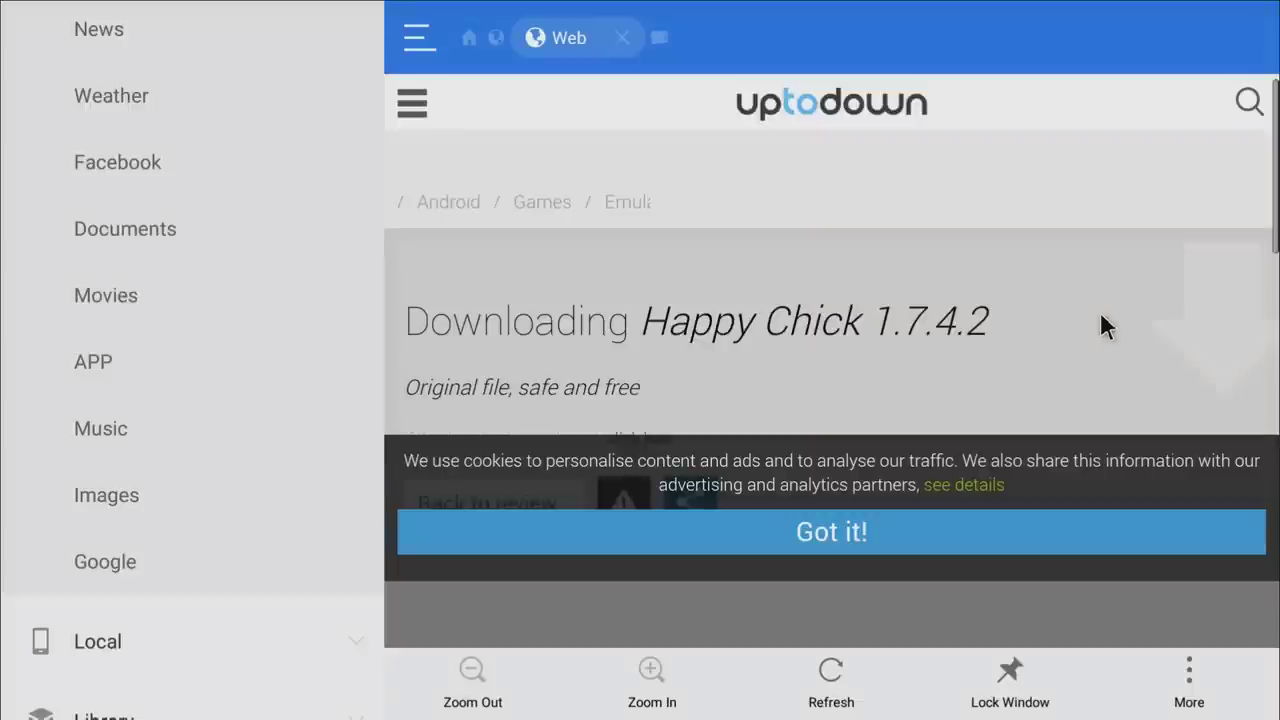
pyautogui.scroll(-2, 1034, 319)
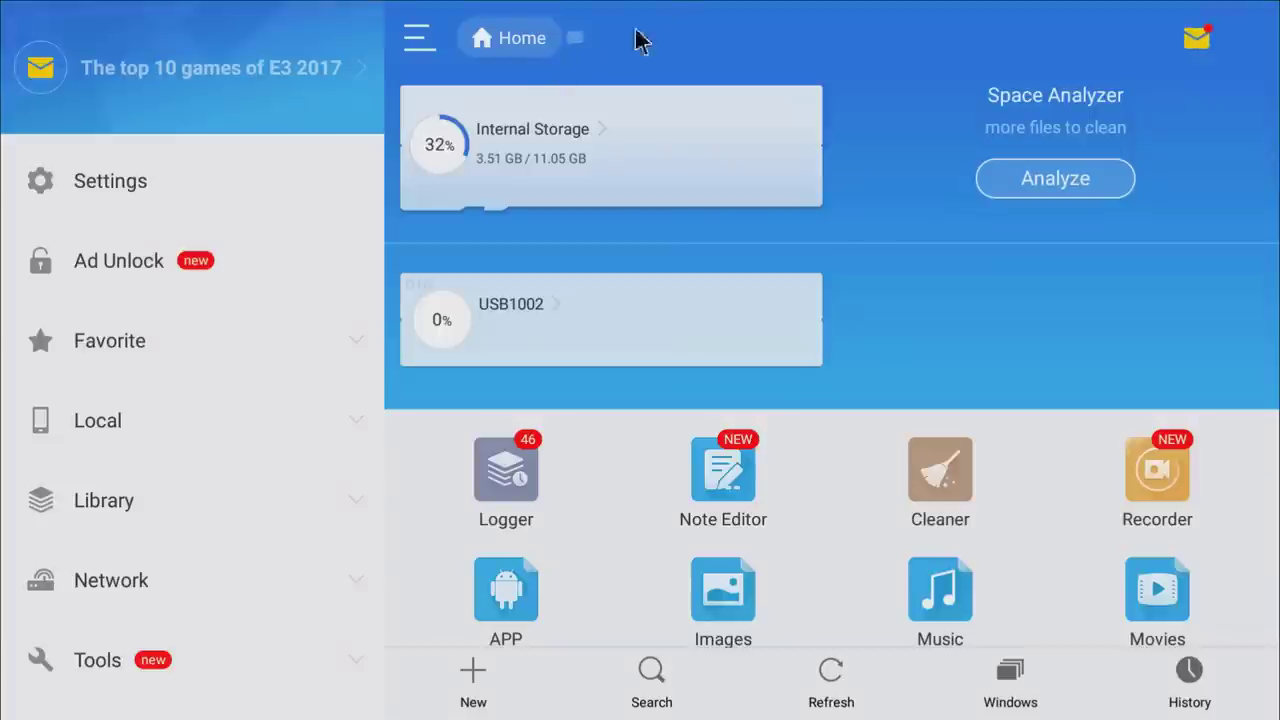
# Open Internal Storage's Download folder and look over its 17 APK files.
pyautogui.click(524, 134)
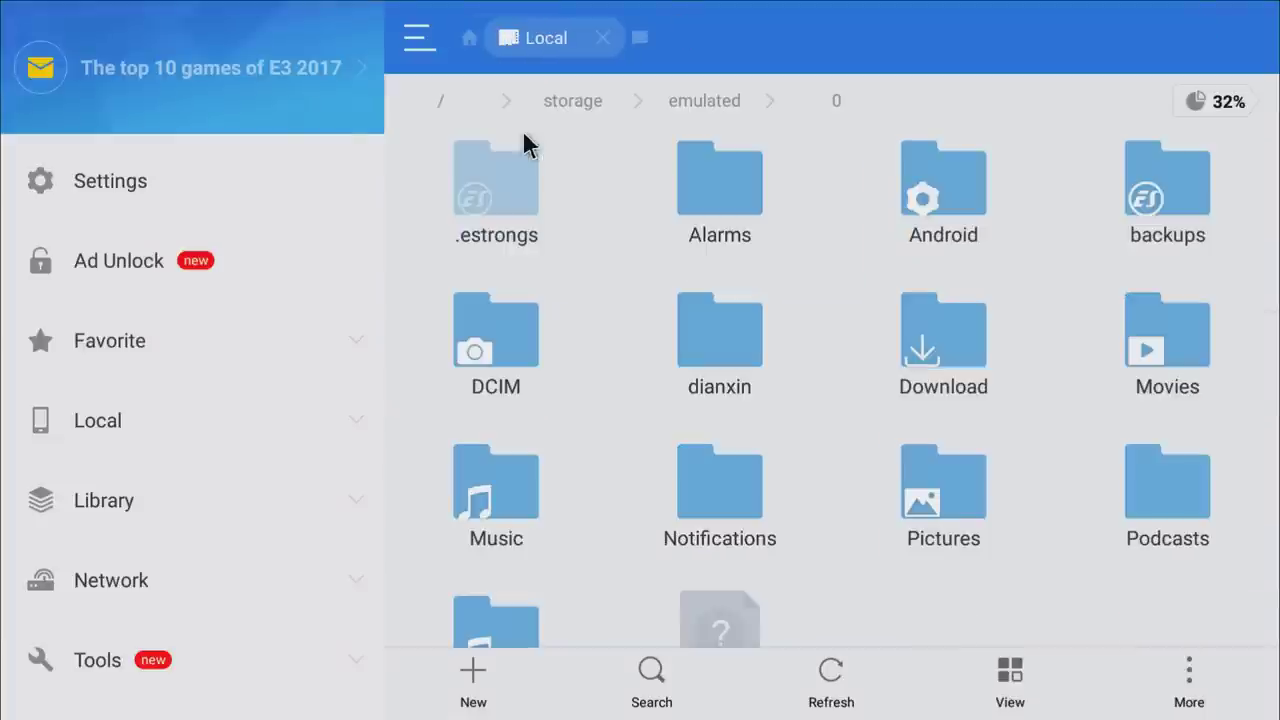
pyautogui.click(956, 346)
pyautogui.scroll(-3, 880, 290)
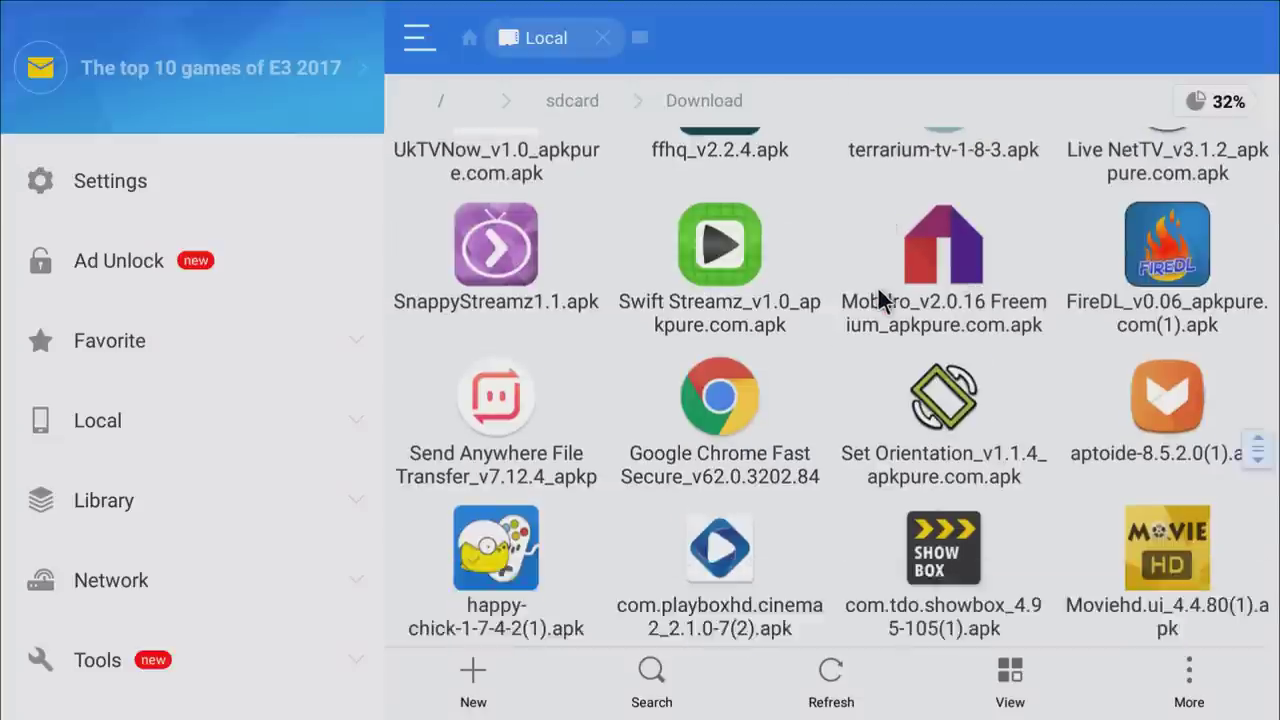
pyautogui.scroll(3, 887, 322)
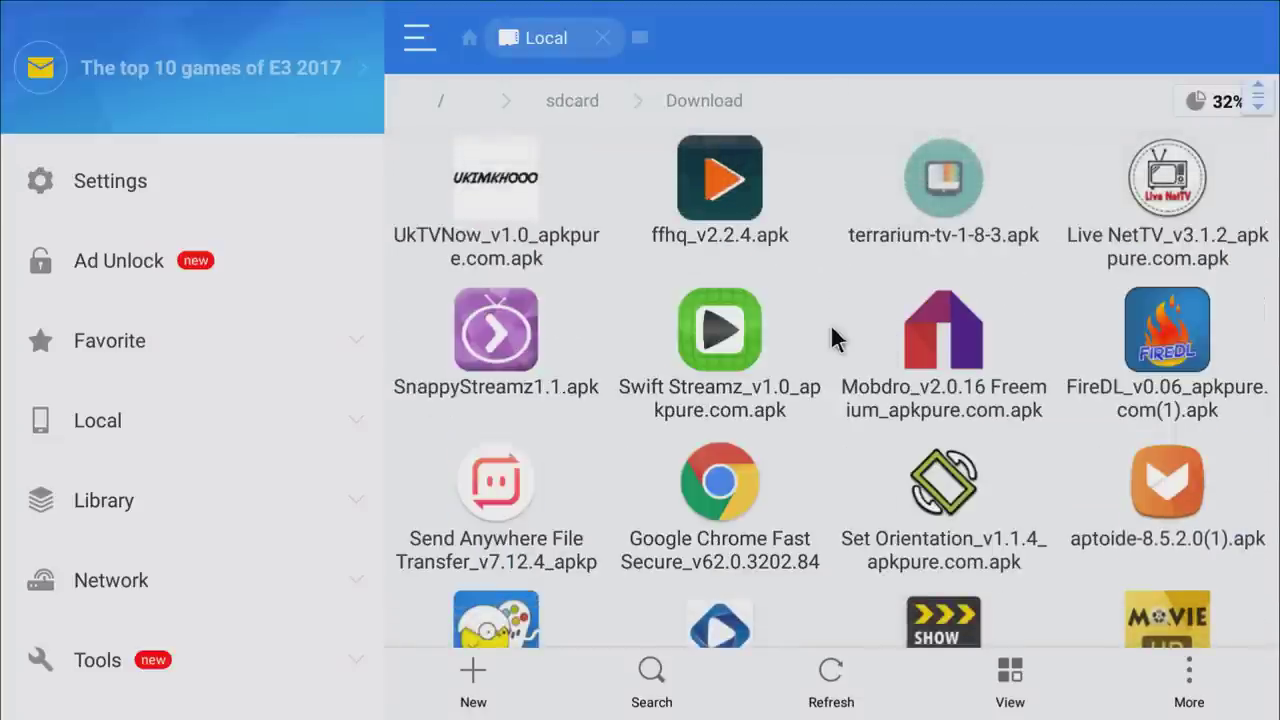
pyautogui.scroll(-3, 830, 330)
pyautogui.scroll(2, 800, 350)
pyautogui.scroll(-2, 776, 362)
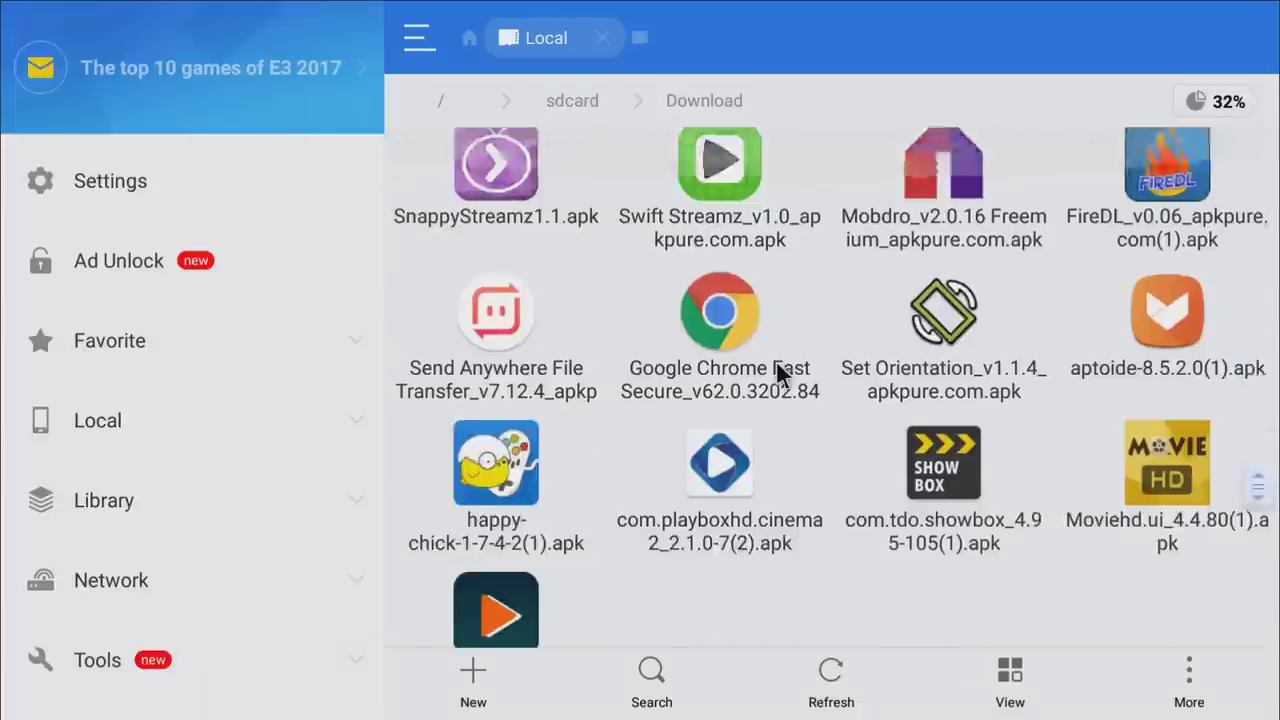
pyautogui.scroll(2, 742, 455)
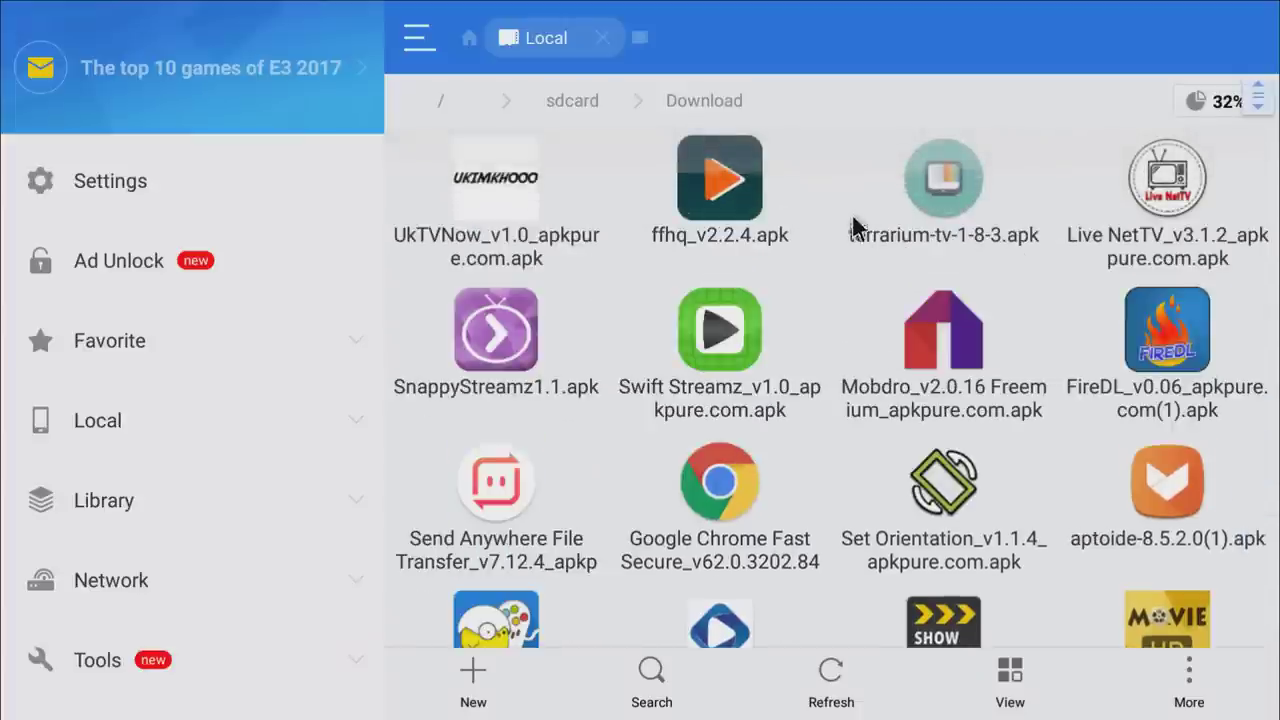
pyautogui.scroll(-2, 790, 285)
# Select all 17 APKs in the Download folder and choose More > Install.
pyautogui.click(510, 316)
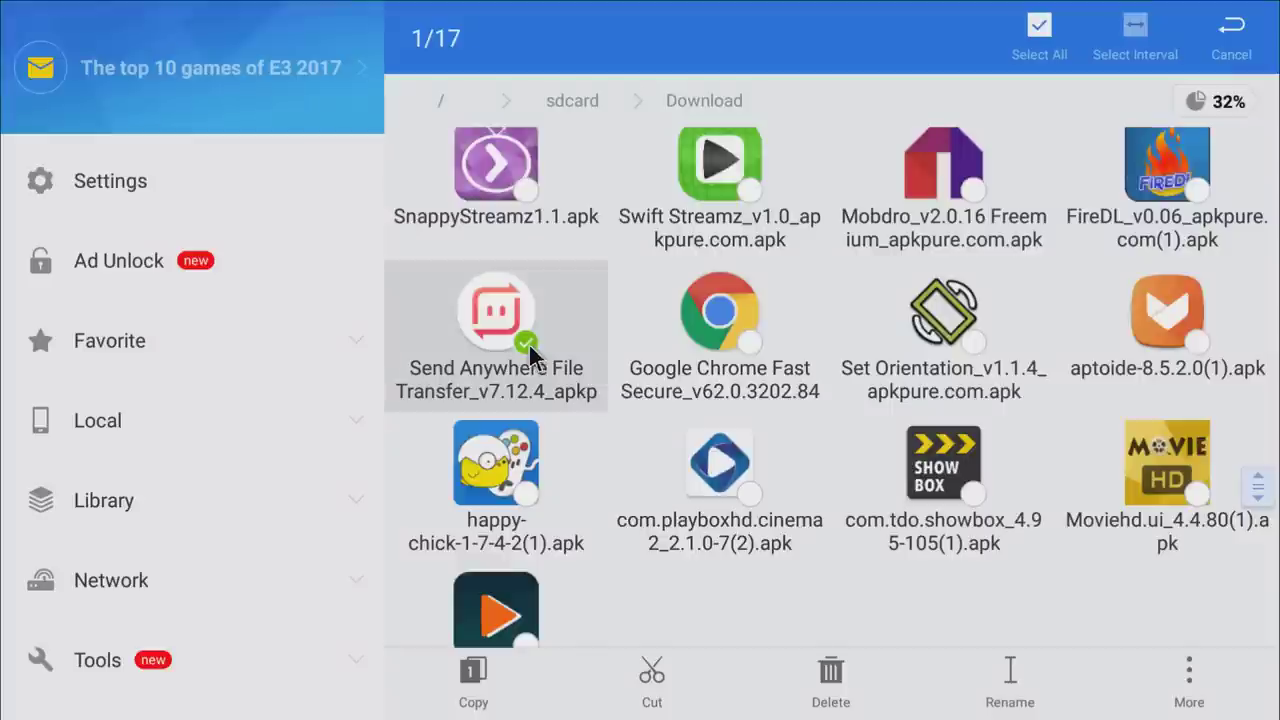
pyautogui.click(500, 335)
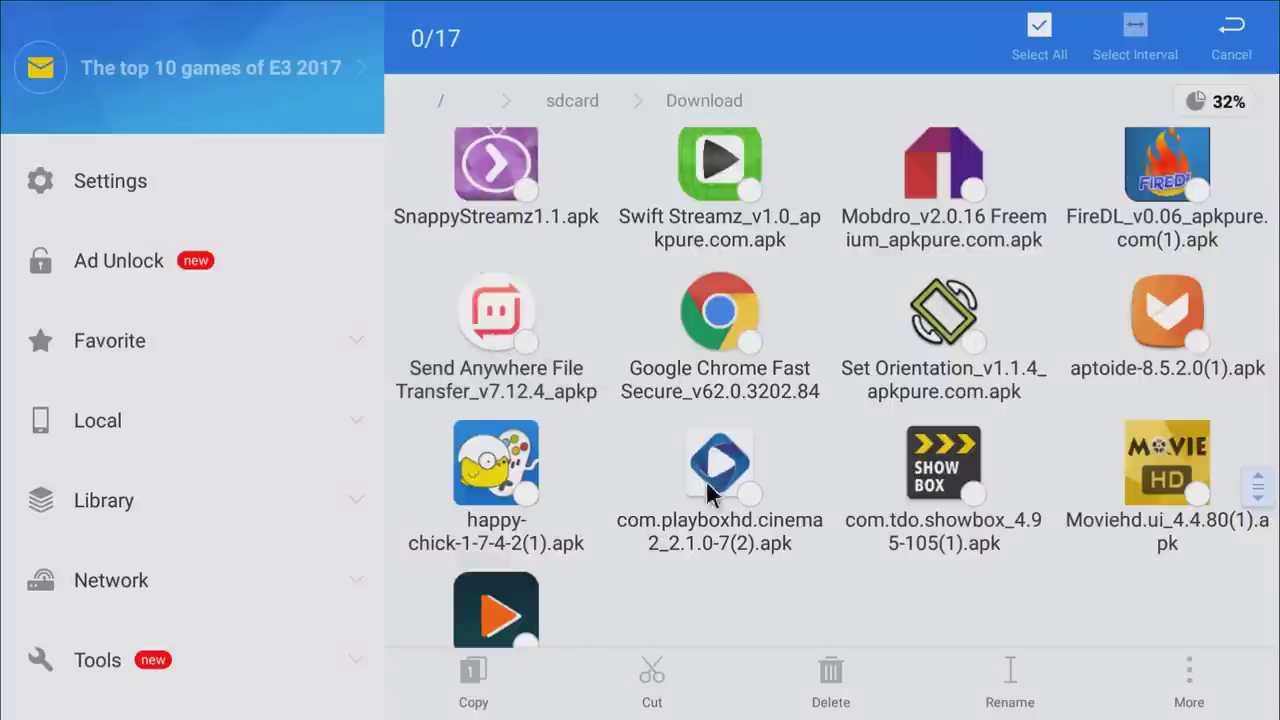
pyautogui.press('Escape')
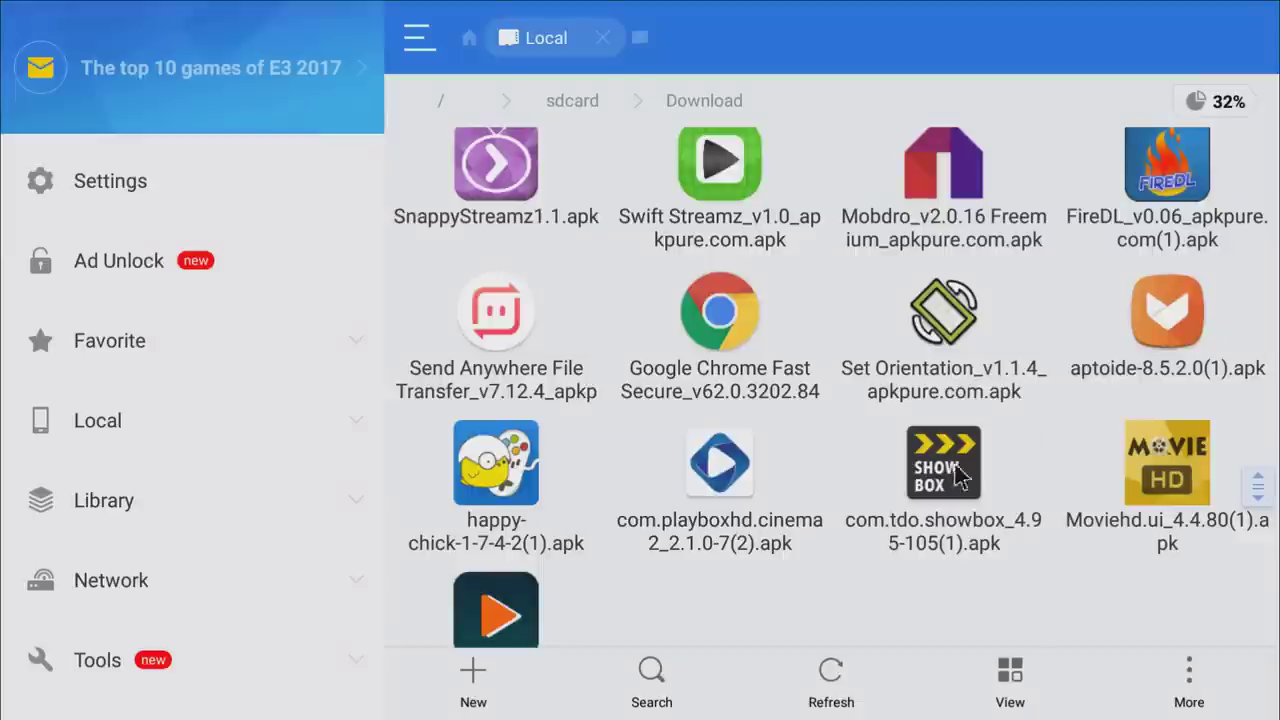
pyautogui.click(1175, 203)
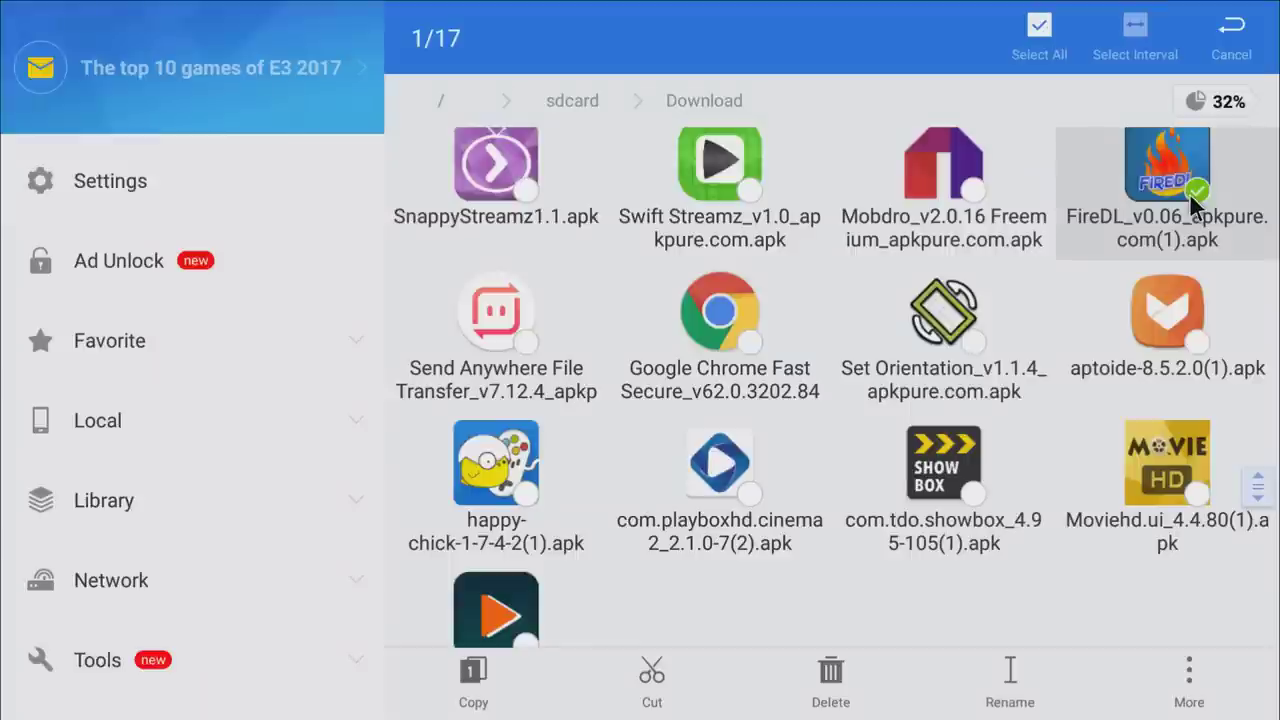
pyautogui.click(1041, 36)
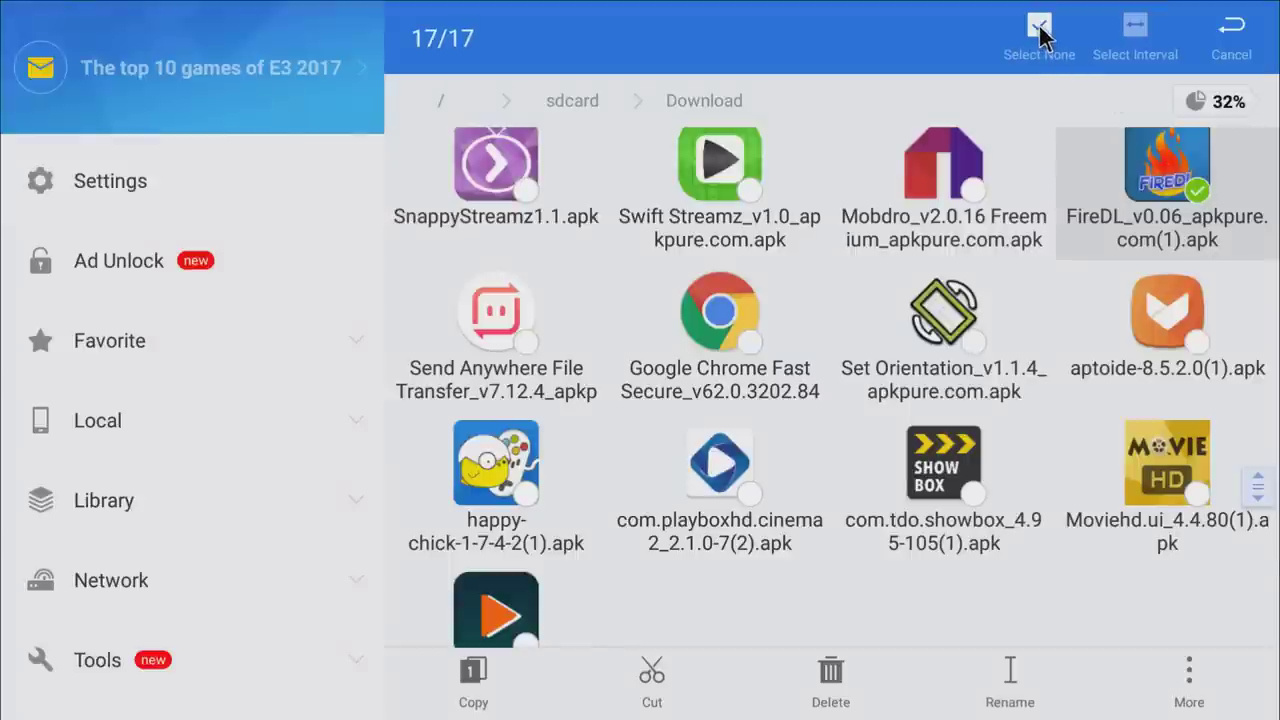
pyautogui.scroll(-3, 820, 340)
pyautogui.scroll(4, 820, 345)
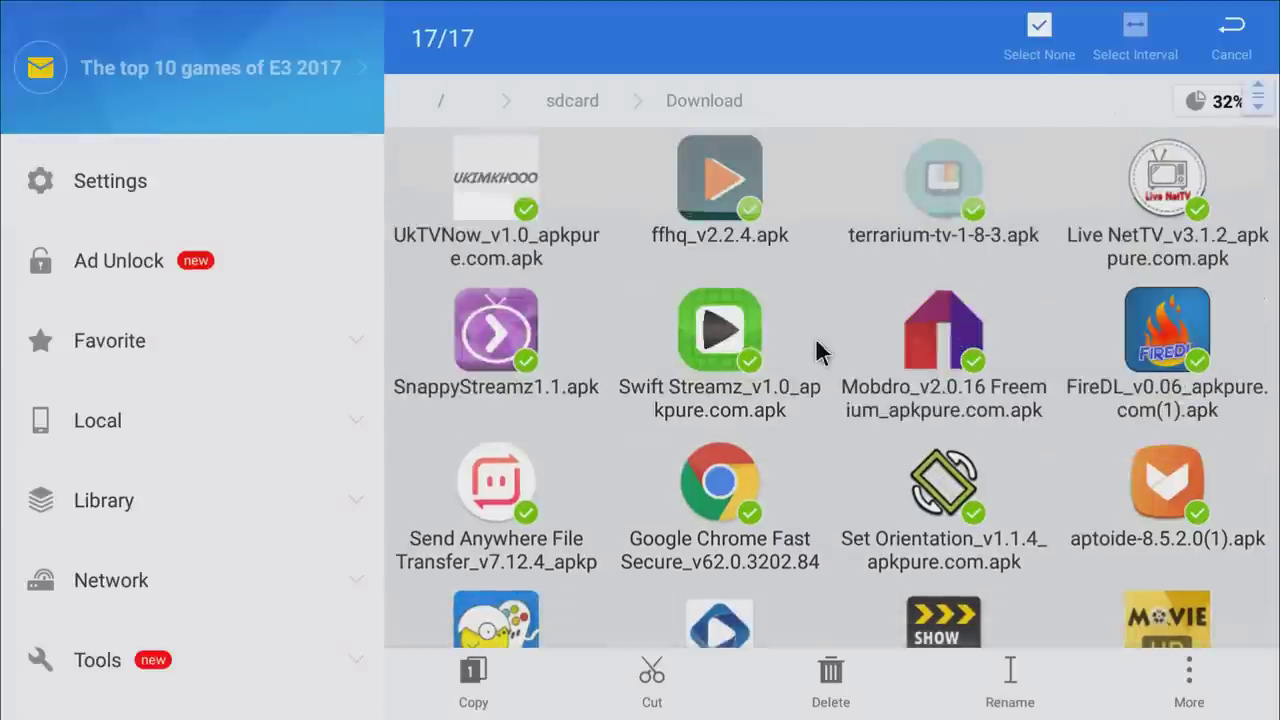
pyautogui.scroll(-3, 815, 350)
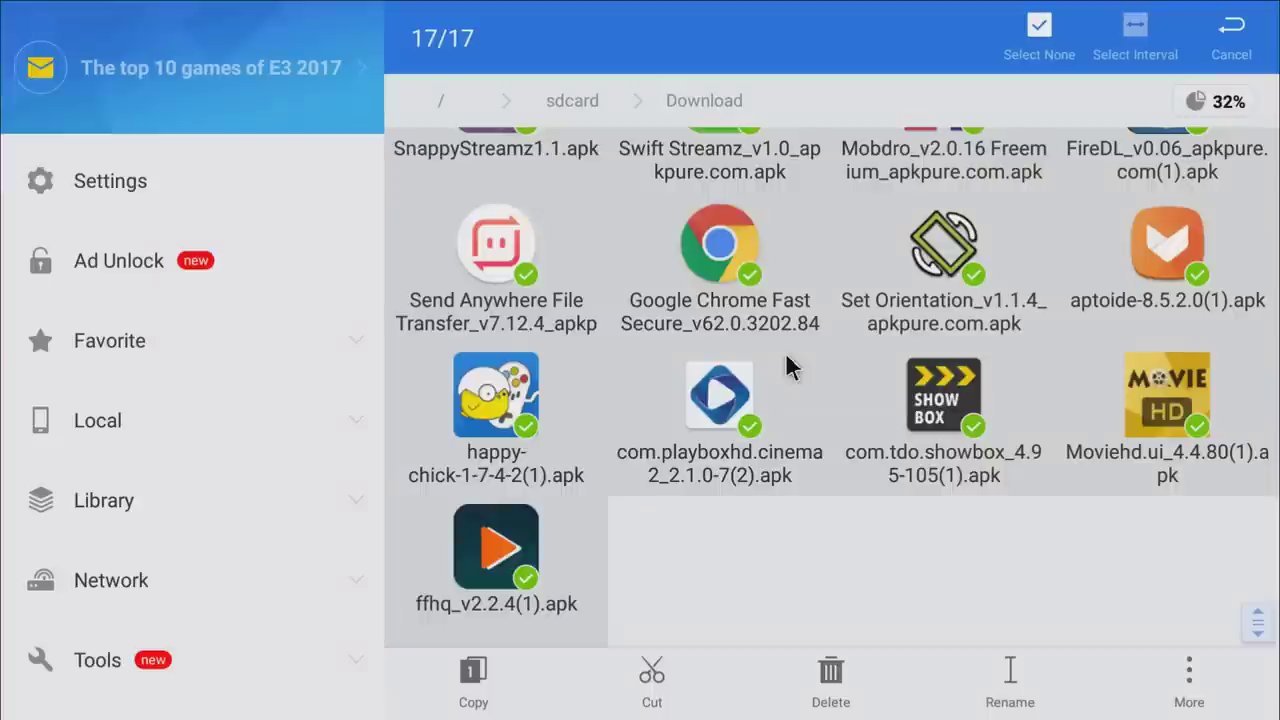
pyautogui.click(1189, 688)
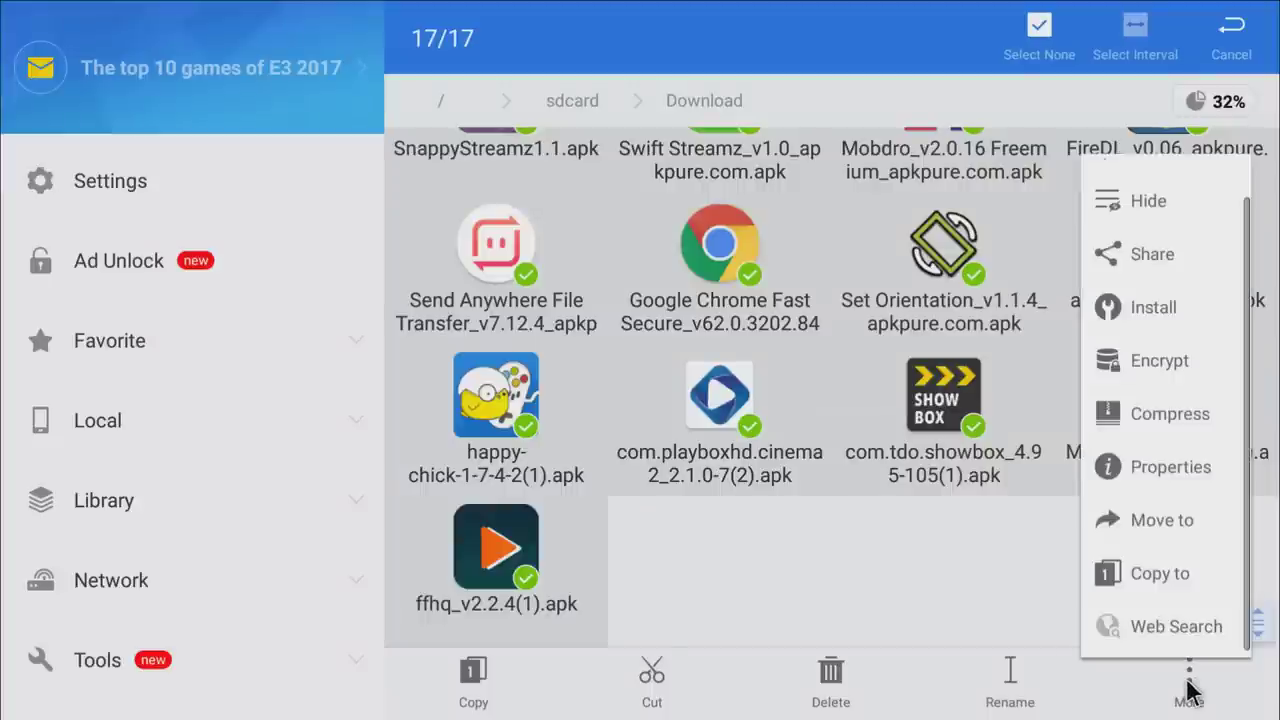
pyautogui.click(1158, 305)
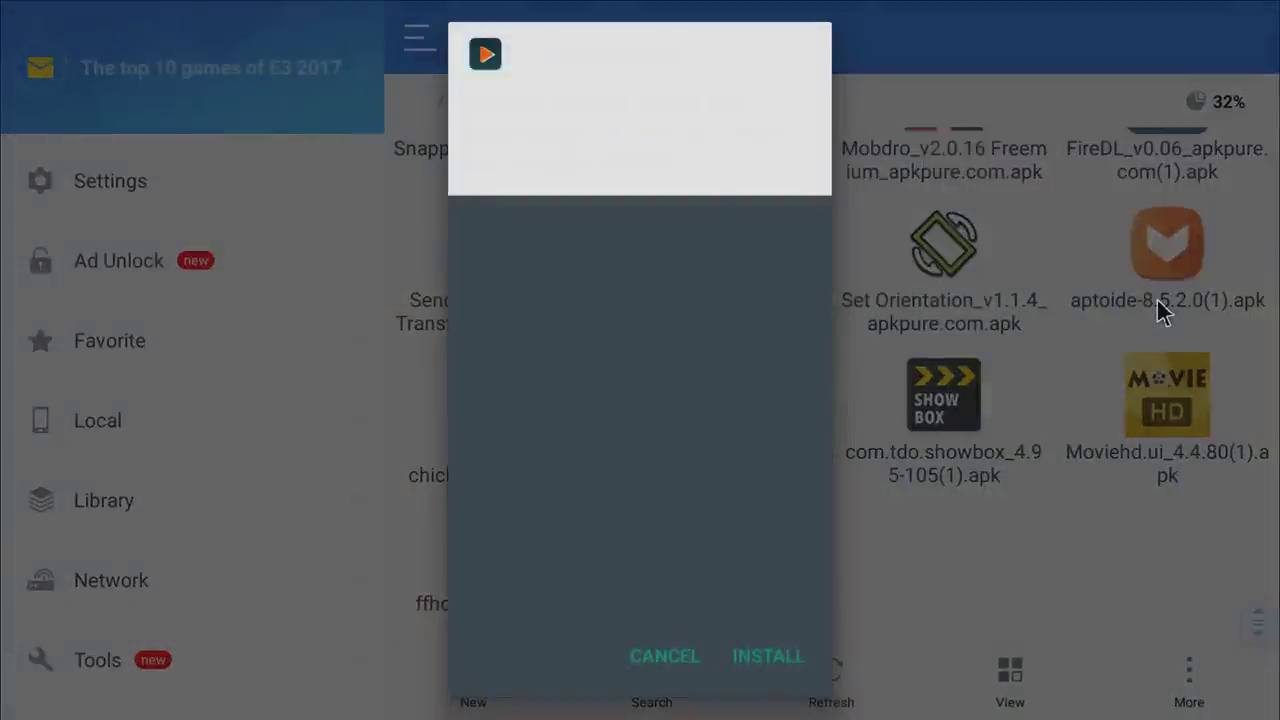
# Install FreeFlix HQ, then clear the finished Terrarium TV, Swift Streamz, Mobdro, Chrome, Set Orientation and Aptoide installs.
pyautogui.click(775, 656)
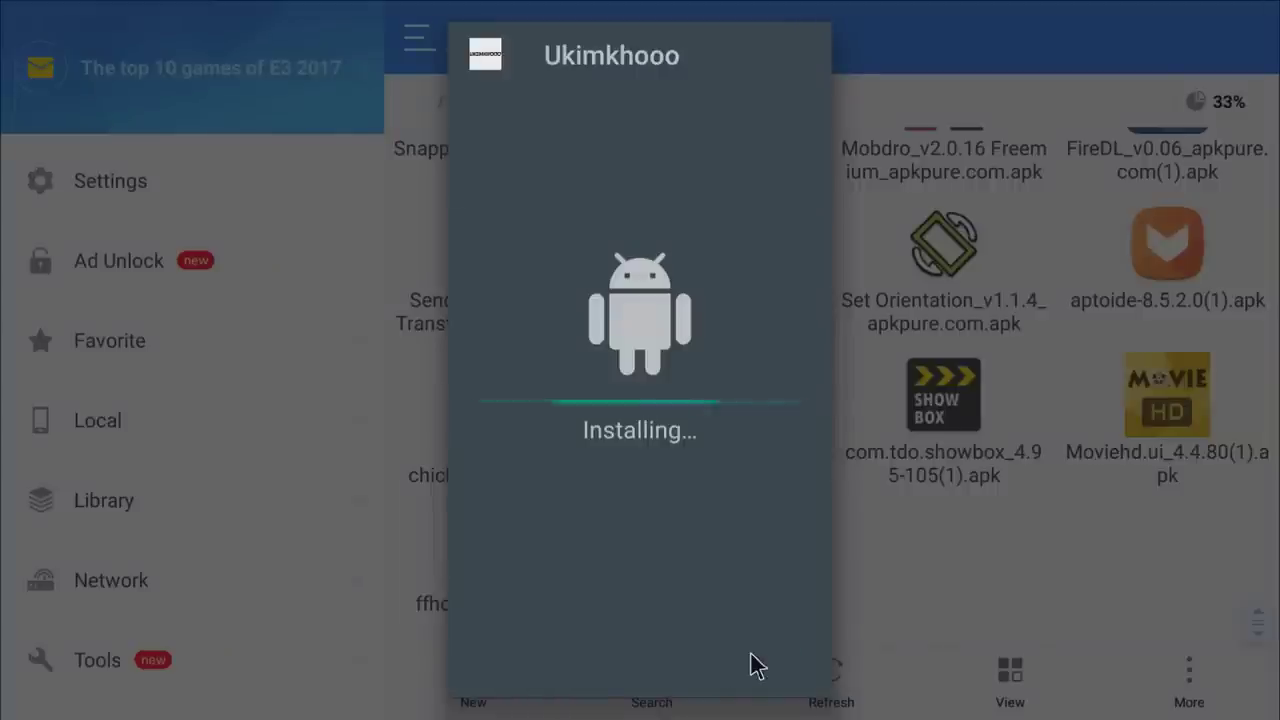
pyautogui.click(684, 660)
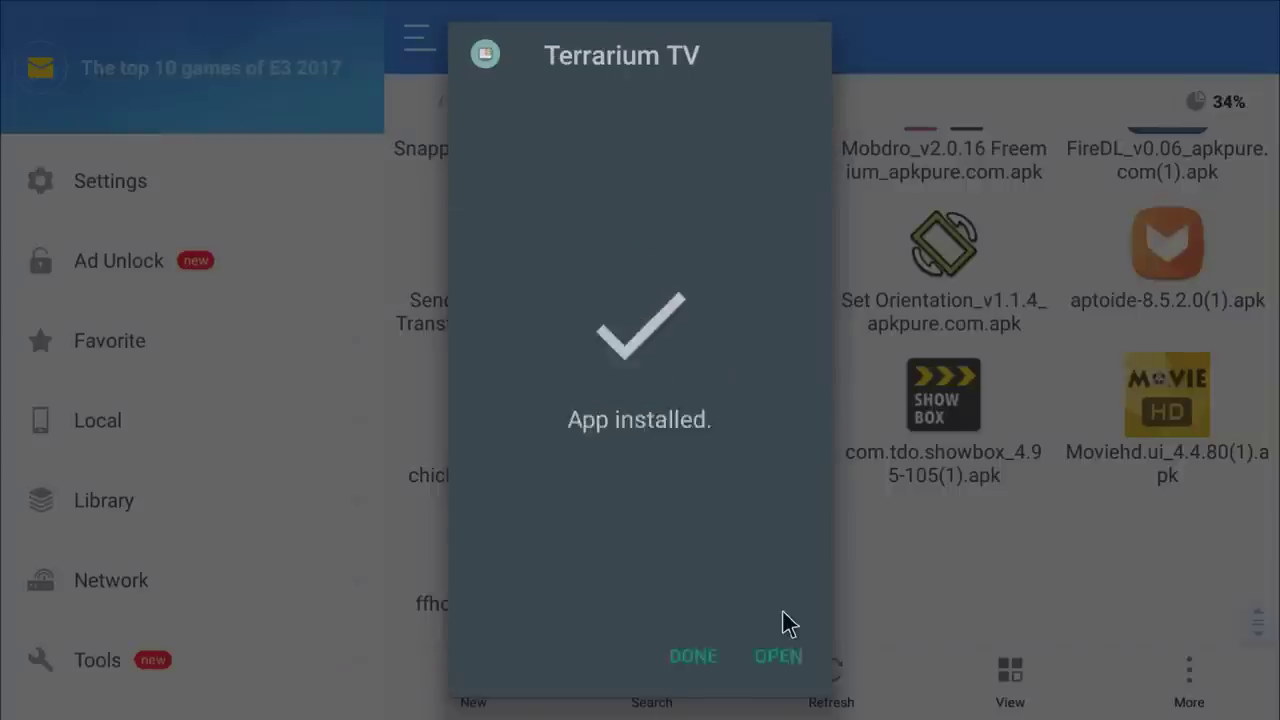
pyautogui.click(712, 662)
pyautogui.click(697, 660)
pyautogui.click(697, 662)
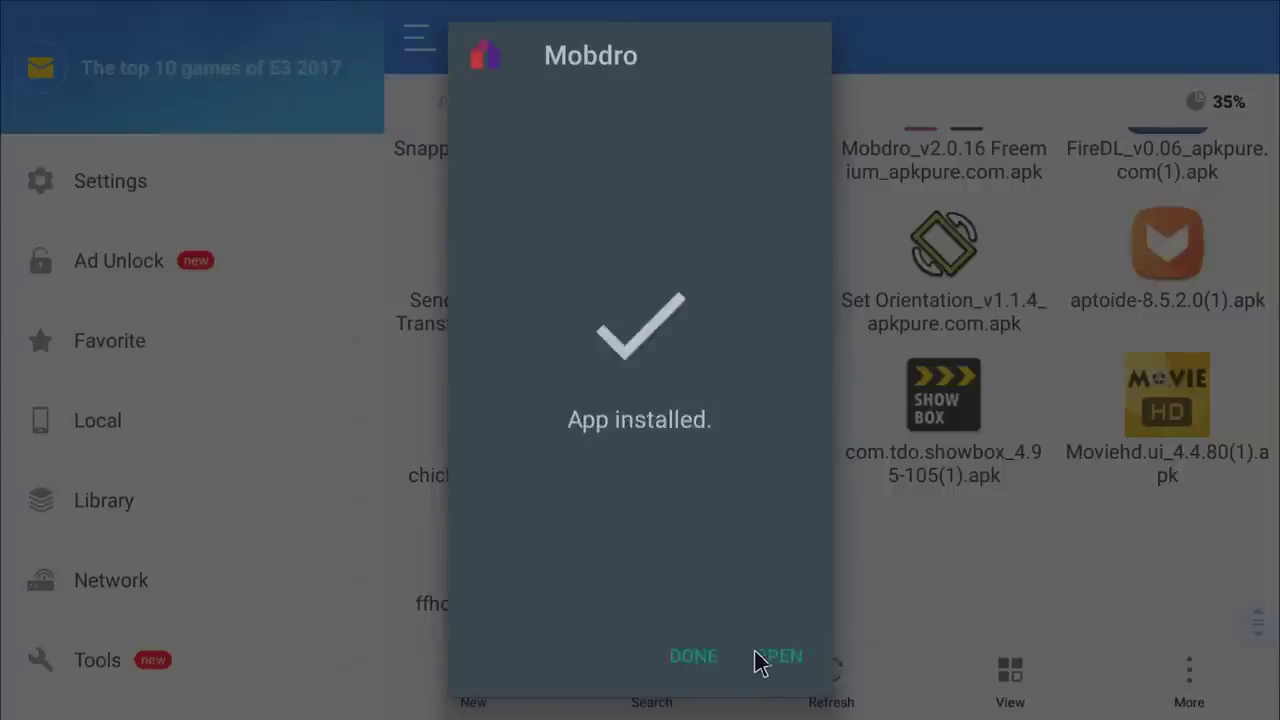
pyautogui.click(740, 660)
pyautogui.click(766, 665)
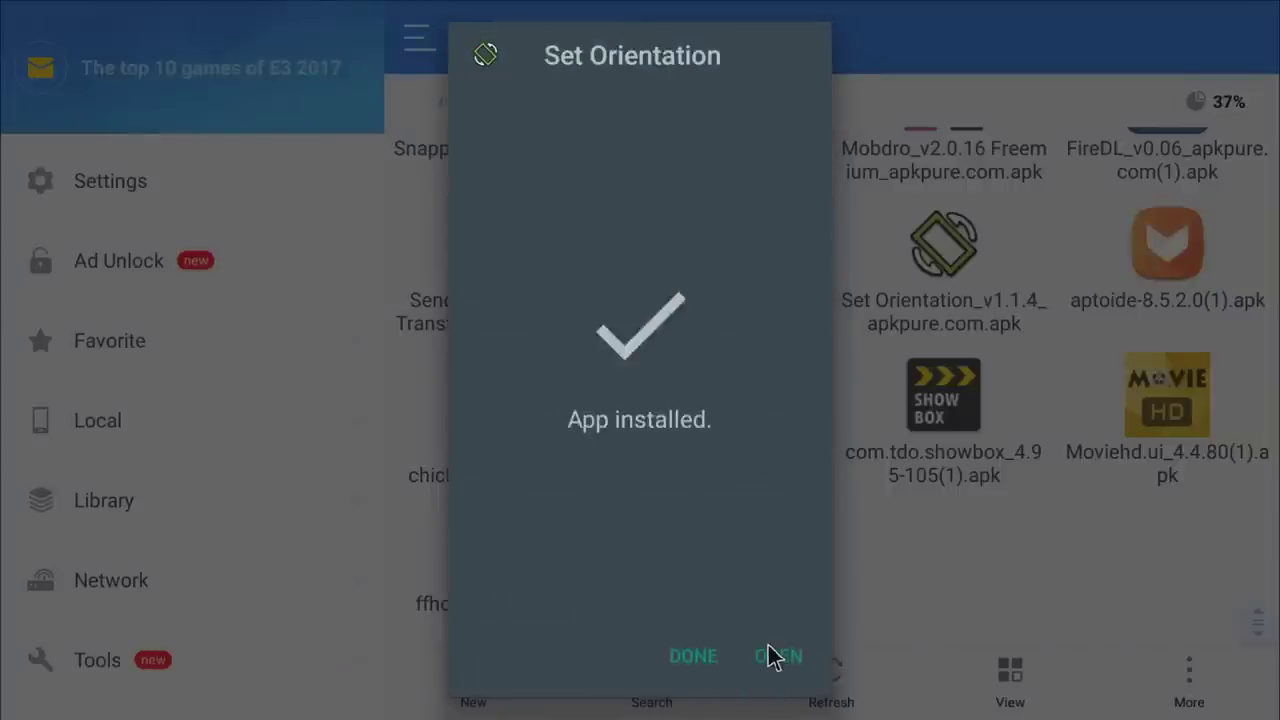
pyautogui.click(770, 658)
pyautogui.click(780, 665)
# Finish the queue by installing Happy Chick, CinemaBox HD, Show Box and Movie HD.
pyautogui.click(777, 669)
pyautogui.click(754, 660)
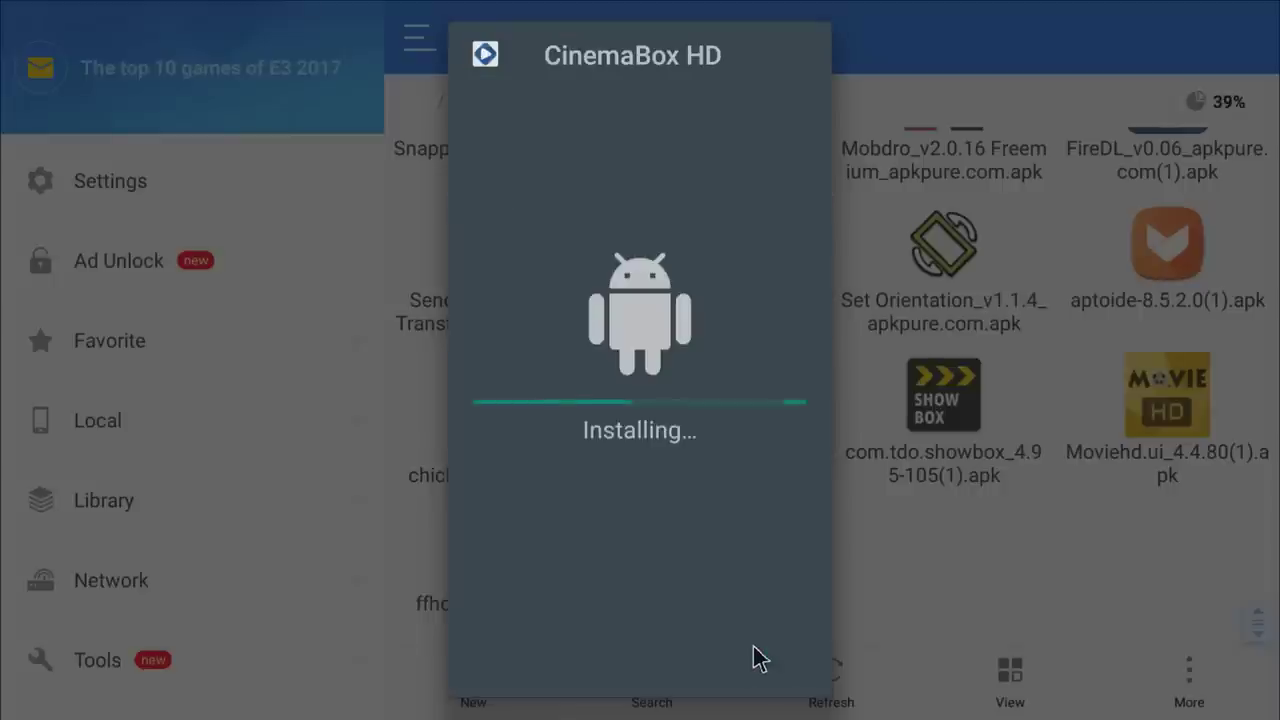
pyautogui.click(743, 663)
pyautogui.click(745, 663)
pyautogui.click(698, 667)
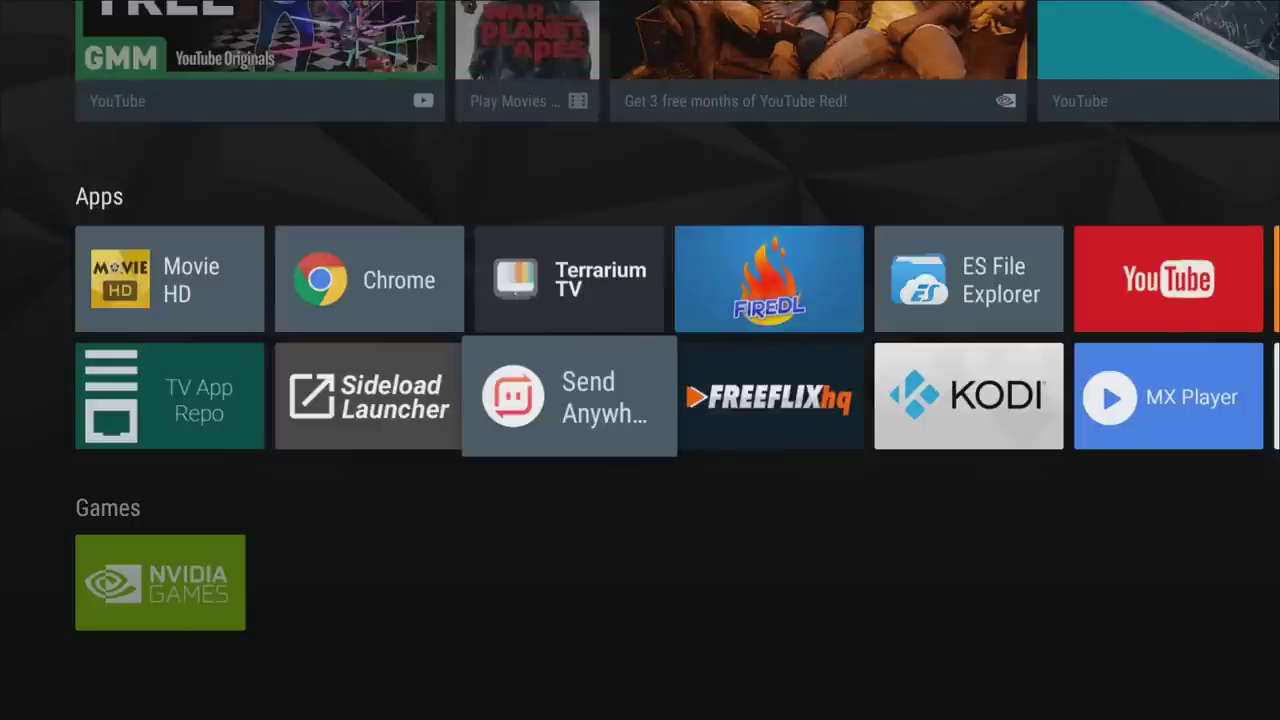
# Browse the home screen Apps row from KODI and PLEX to Terrarium TV and Sideload Launcher.
pyautogui.press('Down')
pyautogui.press('Down')
pyautogui.press('Up')
pyautogui.press('Up')
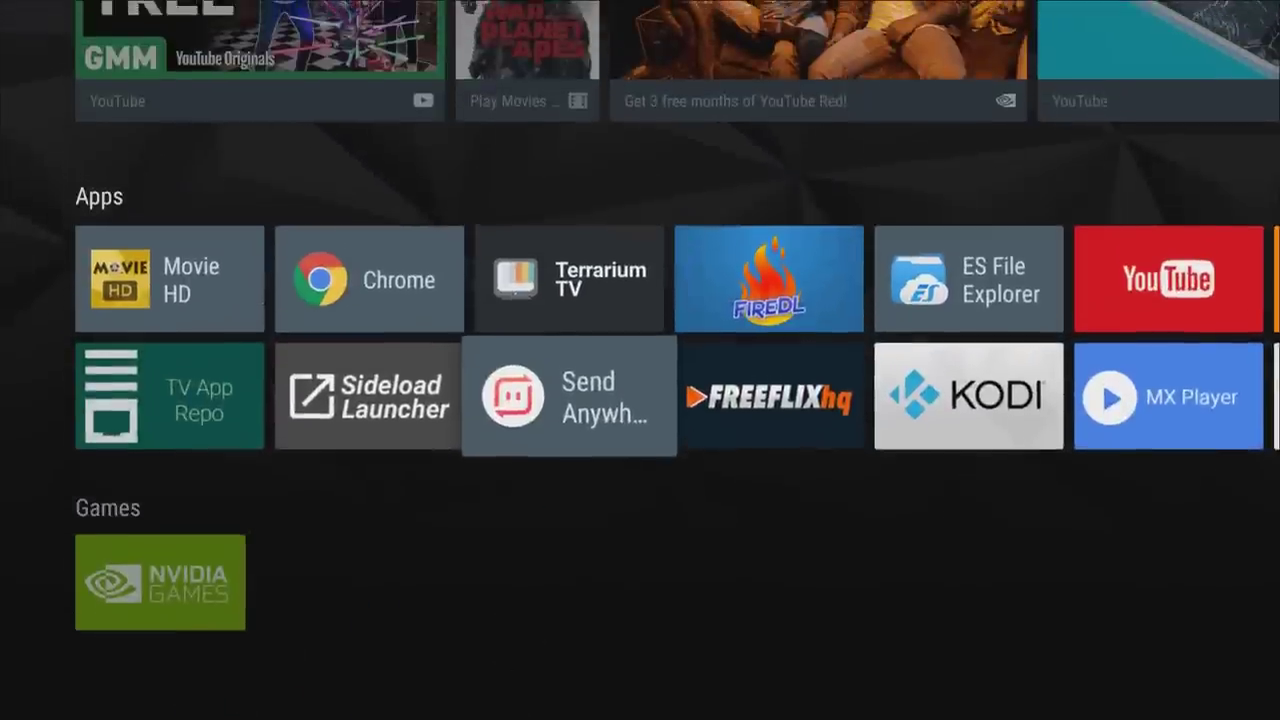
pyautogui.press('Right')
pyautogui.press('Right')
pyautogui.press('Right')
pyautogui.press('Right')
pyautogui.press('Right')
pyautogui.press('Right')
pyautogui.press('Right')
pyautogui.press('Right')
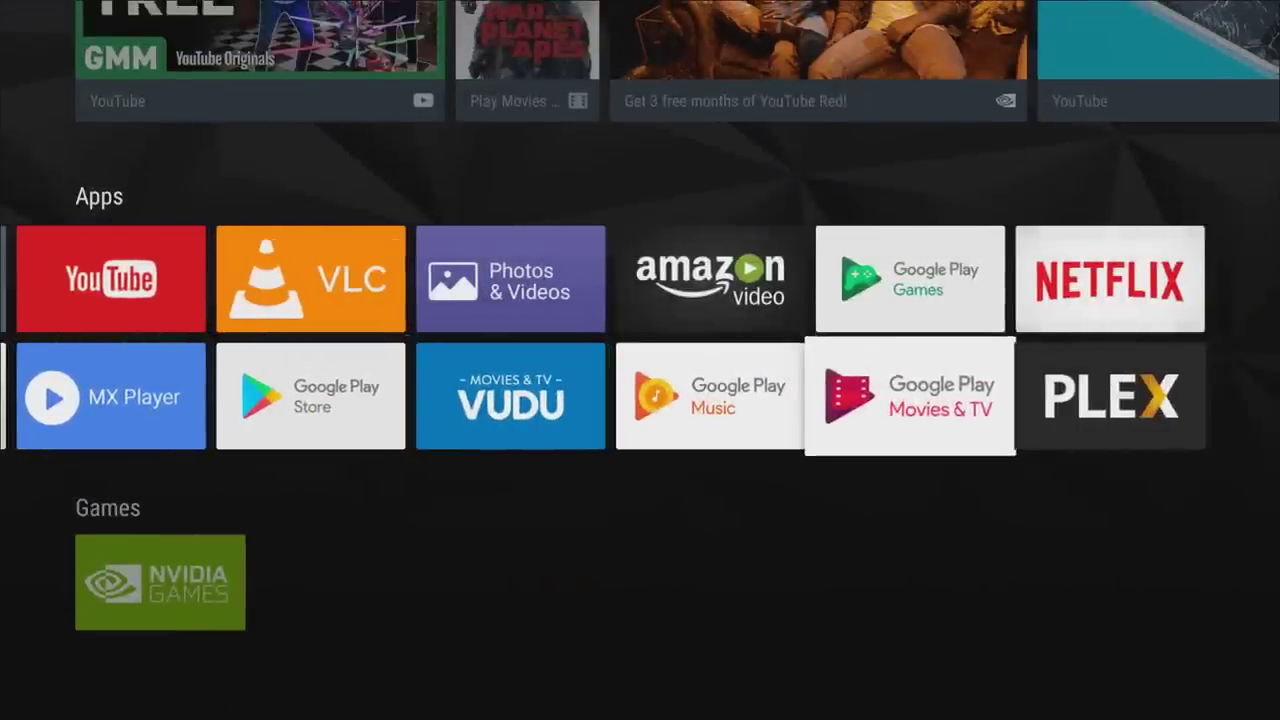
pyautogui.press('Left')
pyautogui.press('Left')
pyautogui.press('Up')
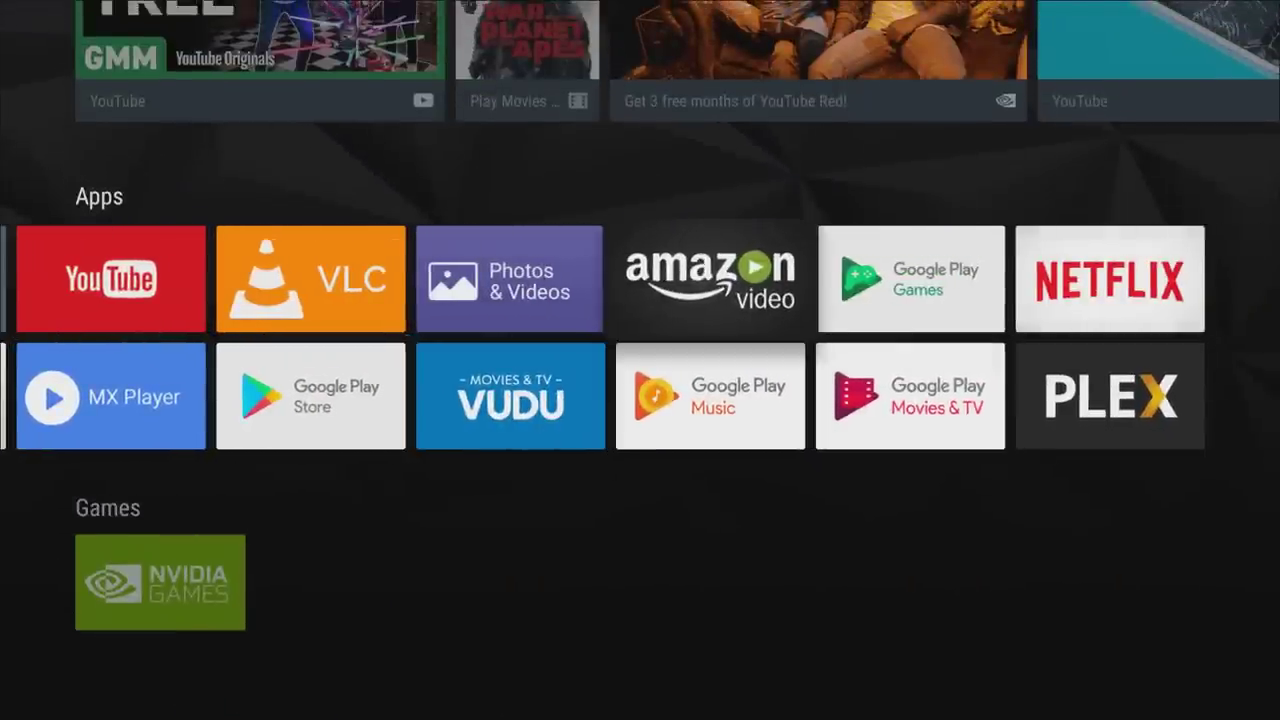
pyautogui.press('Left')
pyautogui.press('Left')
pyautogui.press('Left')
pyautogui.press('Left')
pyautogui.press('Left')
pyautogui.press('Left')
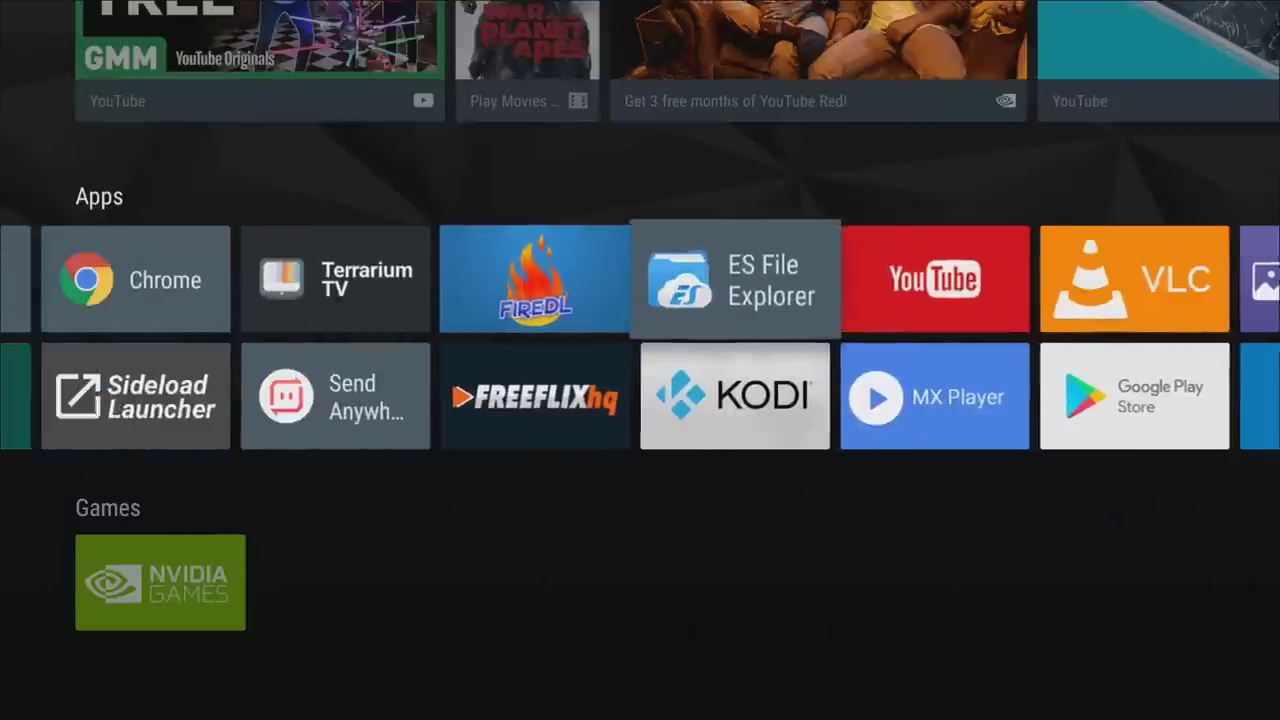
pyautogui.press('Left')
pyautogui.press('Left')
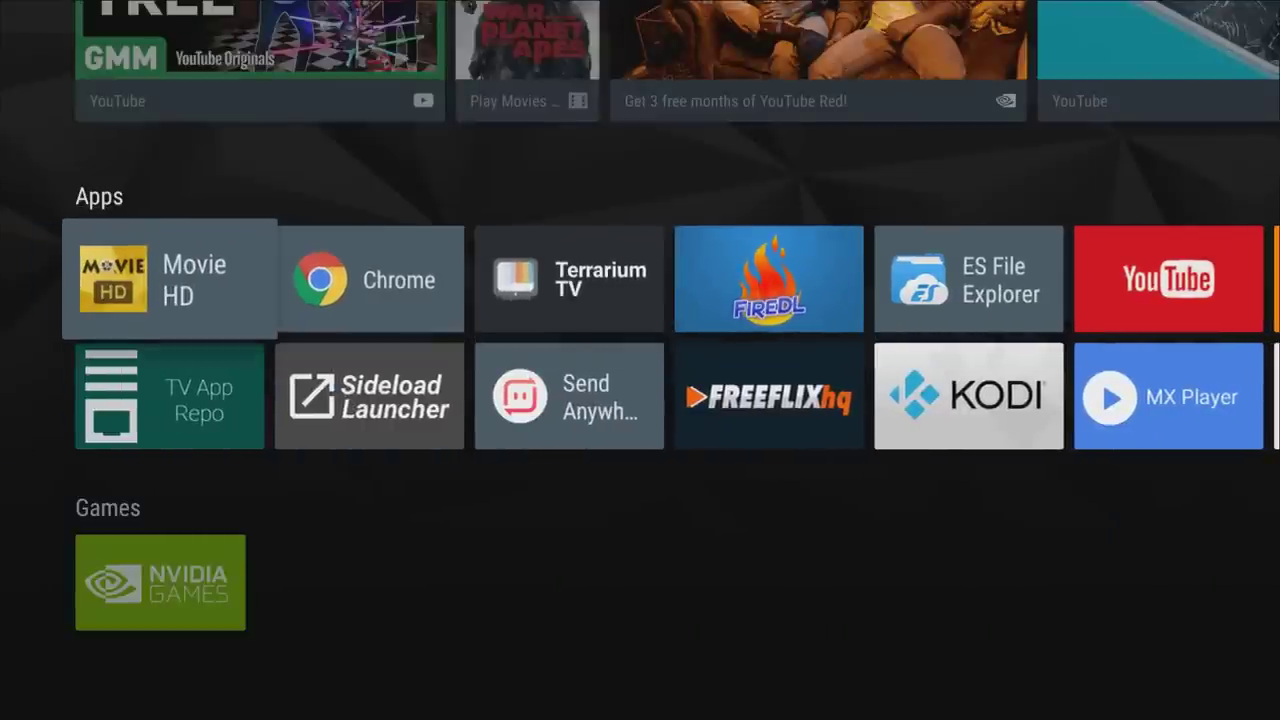
pyautogui.press('Down')
pyautogui.press('Right')
pyautogui.press('Right')
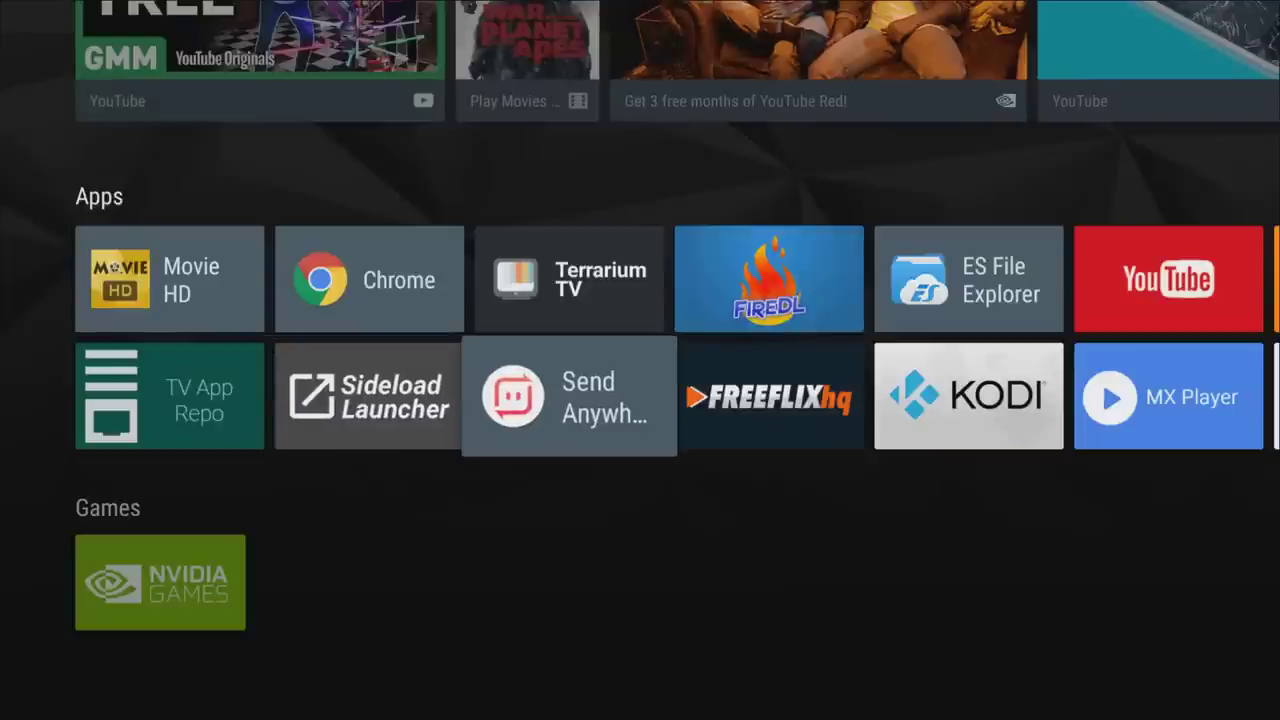
# Move down past NVIDIA Games and open the device Settings.
pyautogui.press('Down')
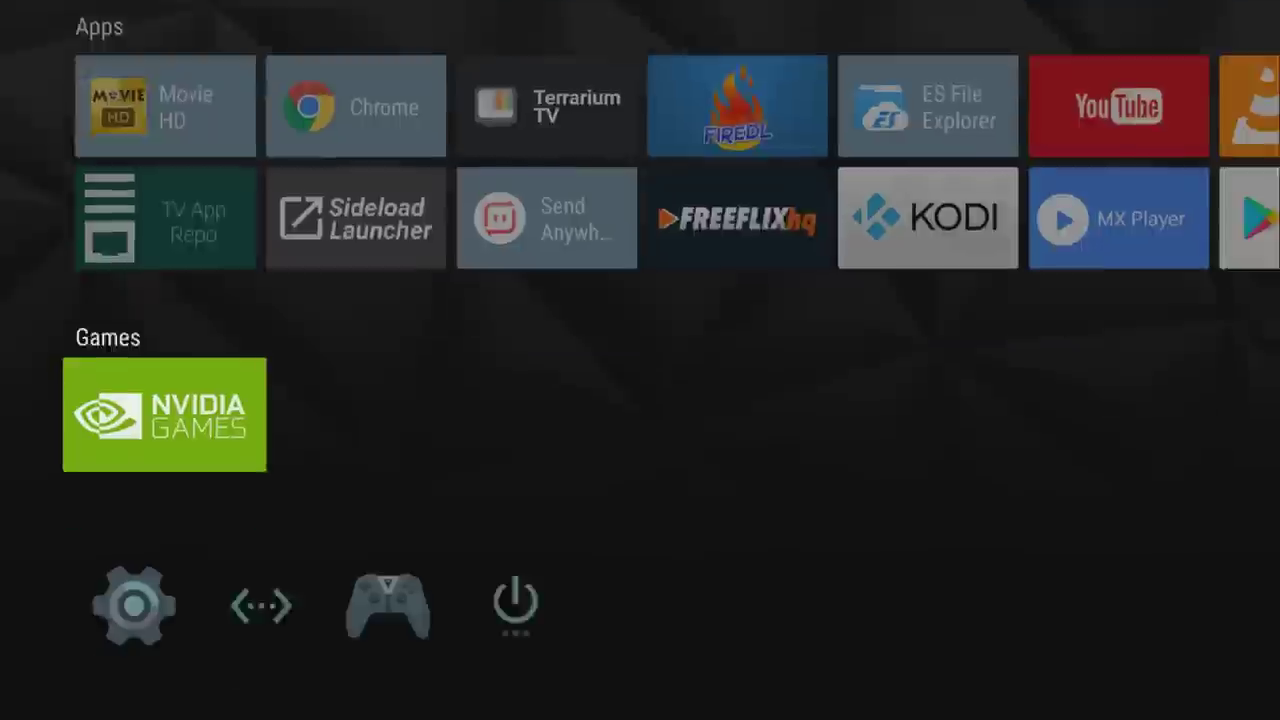
pyautogui.press('Down')
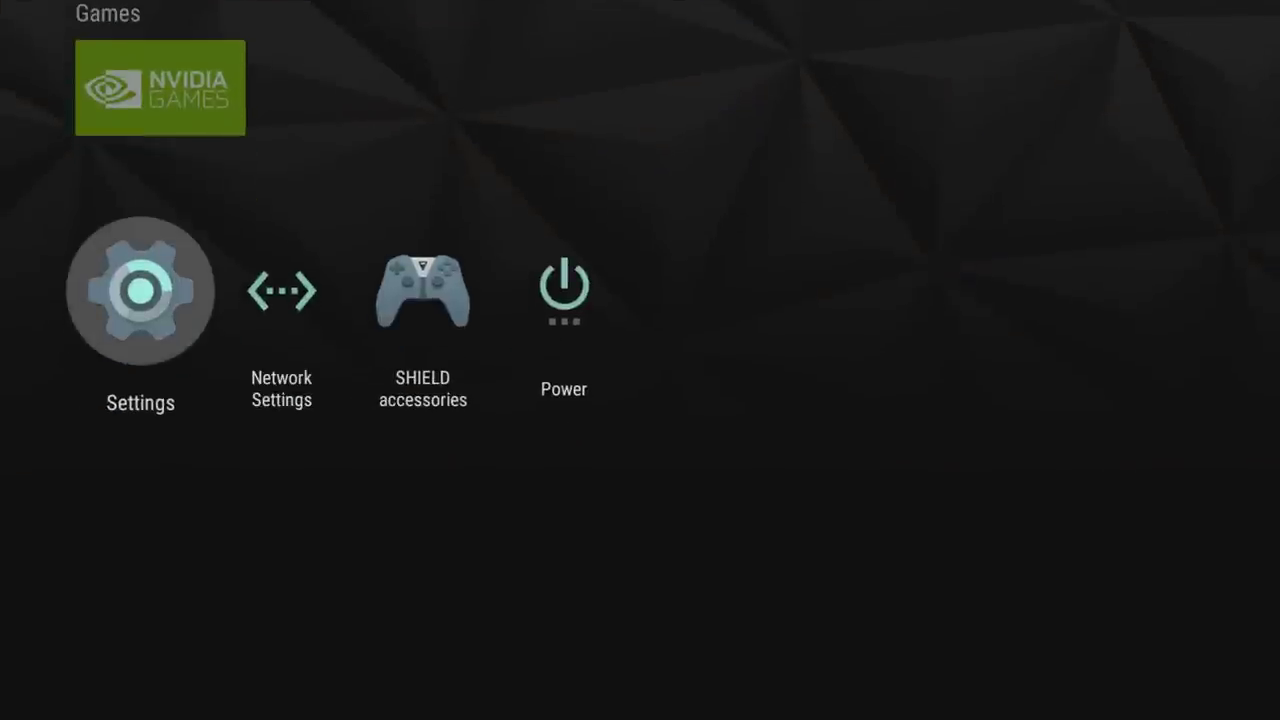
pyautogui.press('Return')
# Check the Settings > Apps downloaded list for FreeFlix HQ and Movie HD, then return home.
pyautogui.press('Down')
pyautogui.press('Down')
pyautogui.press('Down')
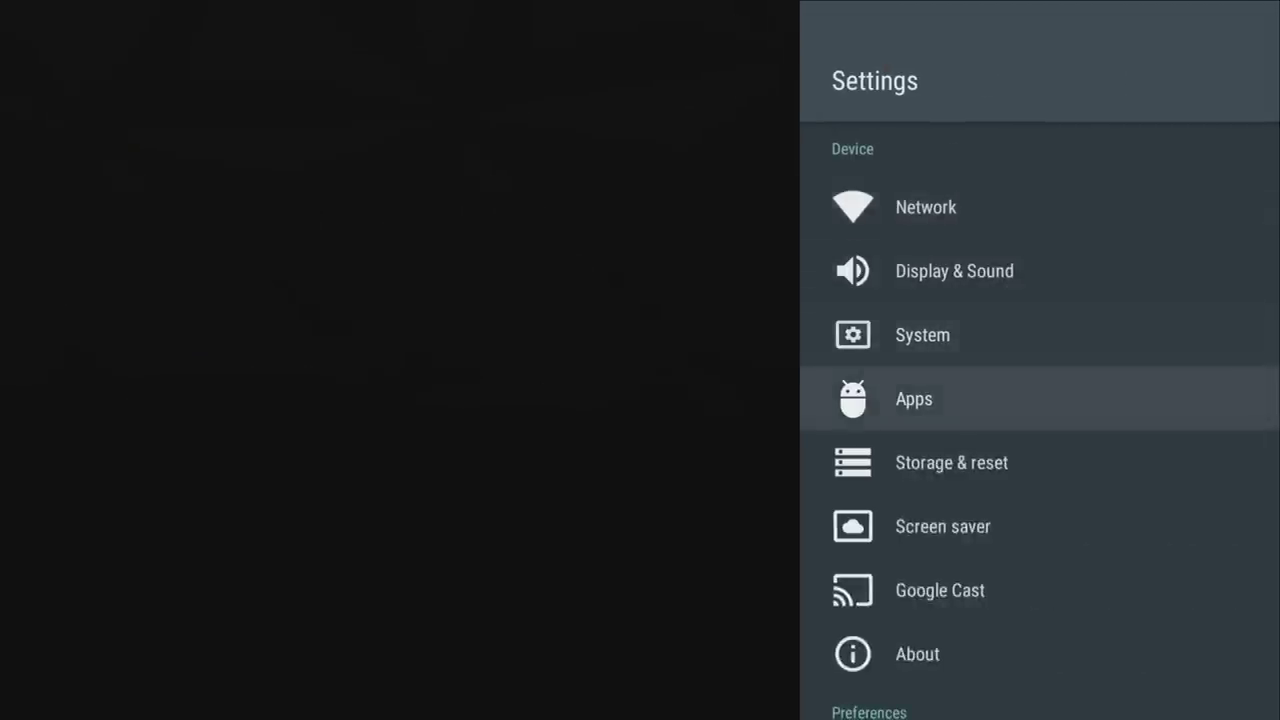
pyautogui.press('Return')
pyautogui.press('Down')
pyautogui.press('Down')
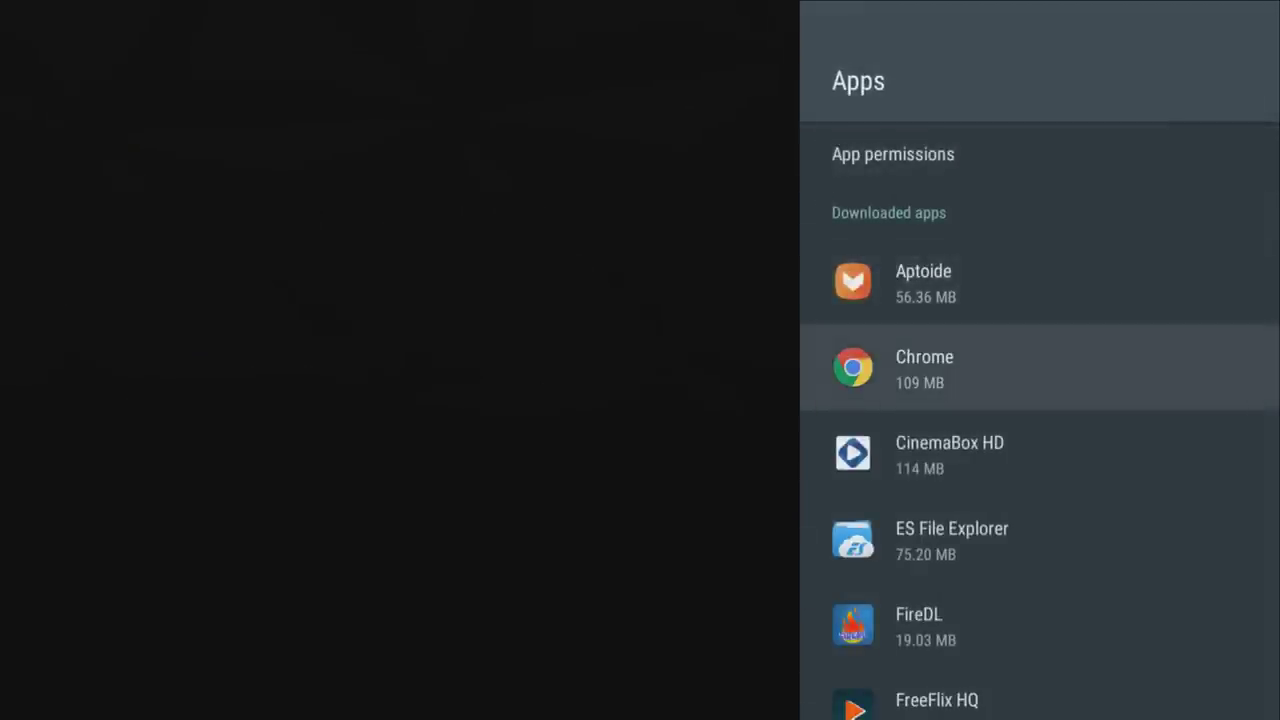
pyautogui.press('Down')
pyautogui.press('Down')
pyautogui.press('Down')
pyautogui.press('Down')
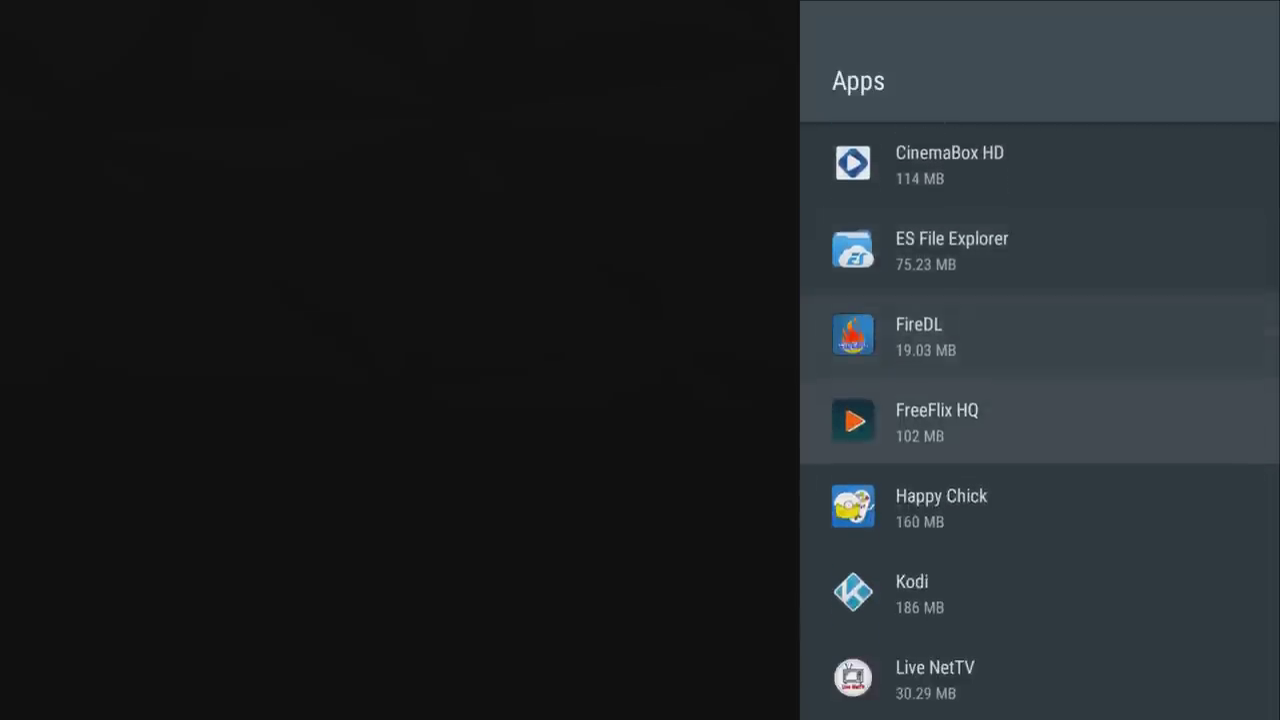
pyautogui.press('Down')
pyautogui.press('Down')
pyautogui.press('Down')
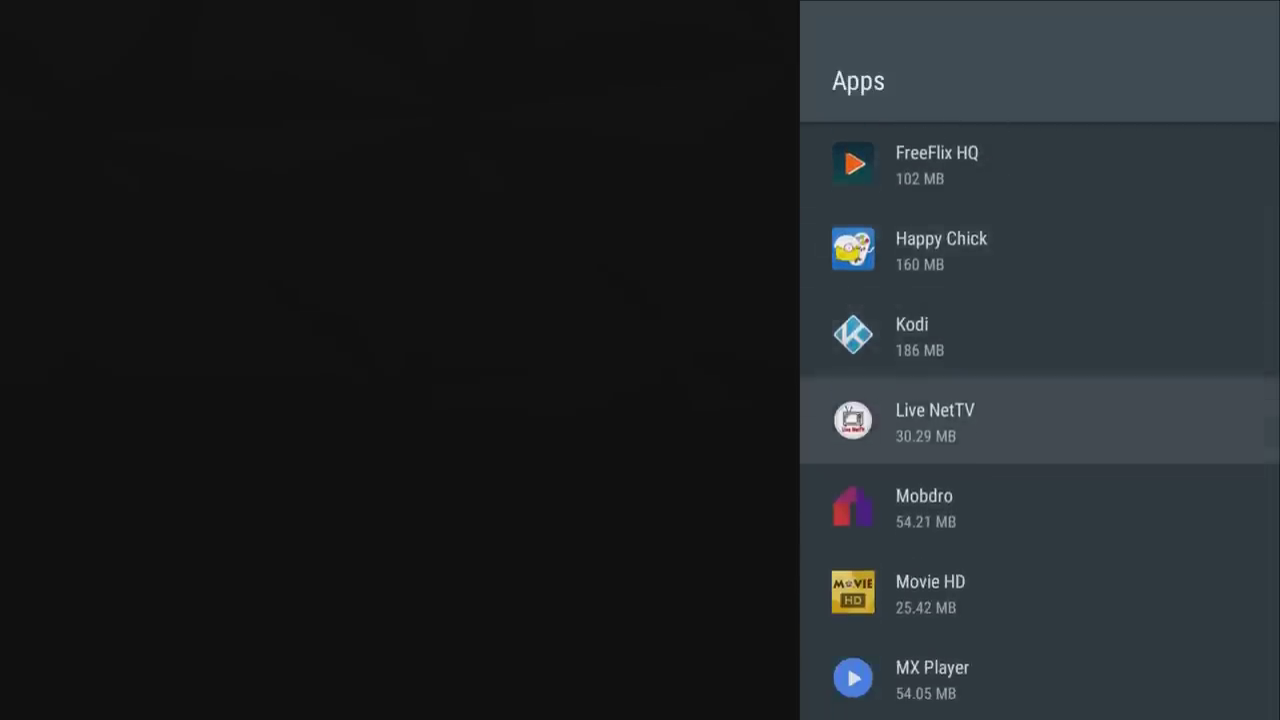
pyautogui.press('Down')
pyautogui.press('Down')
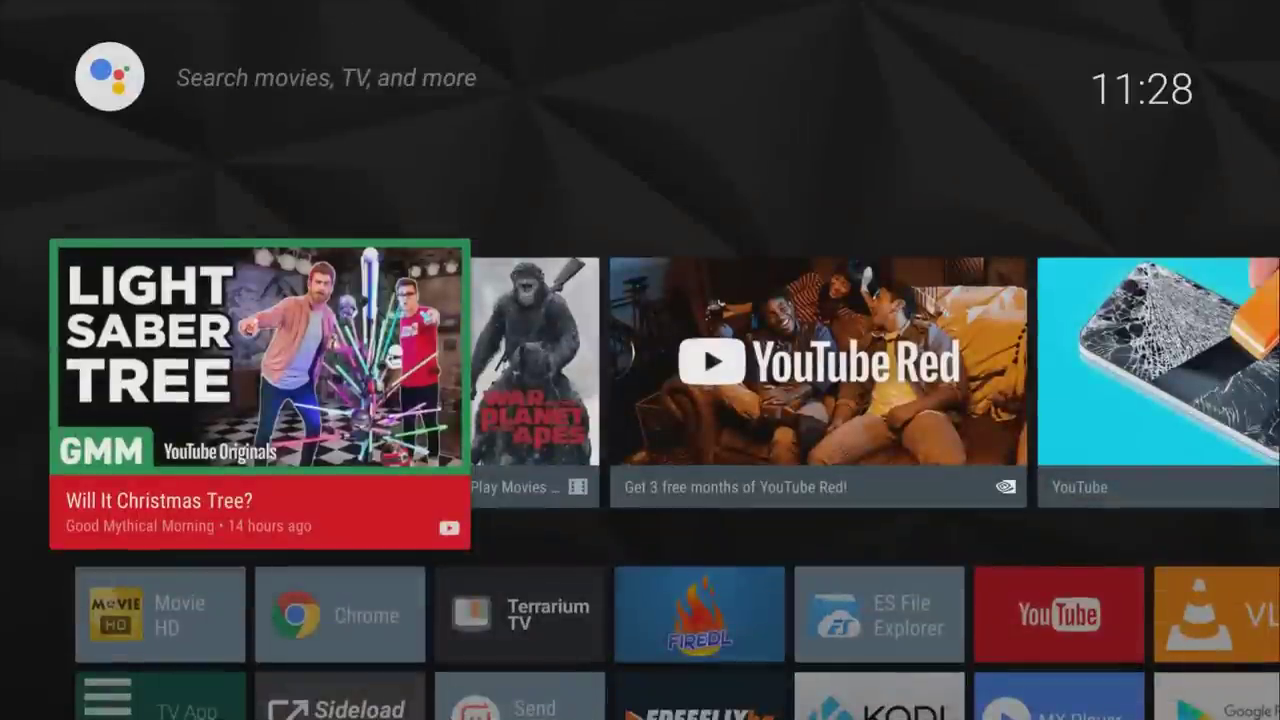
pyautogui.press('Down')
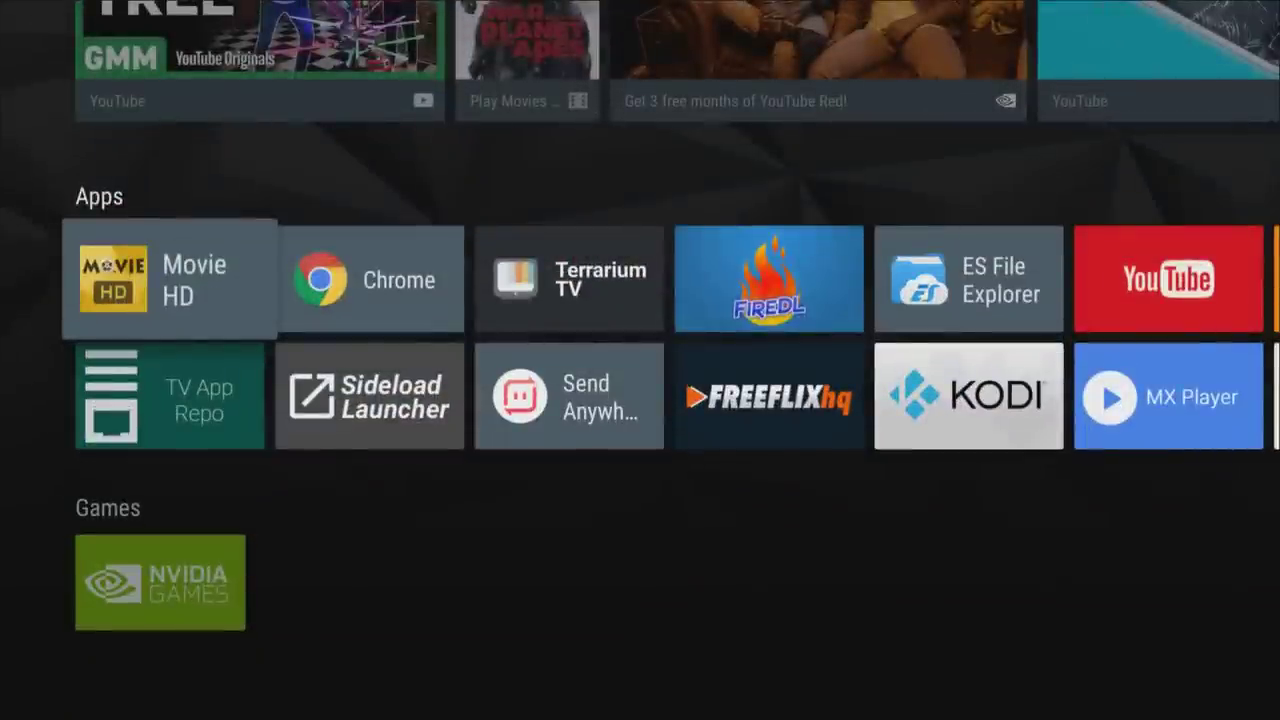
# Launch Show Box from the Sideload Launcher app grid.
pyautogui.press('Right')
pyautogui.press('Down')
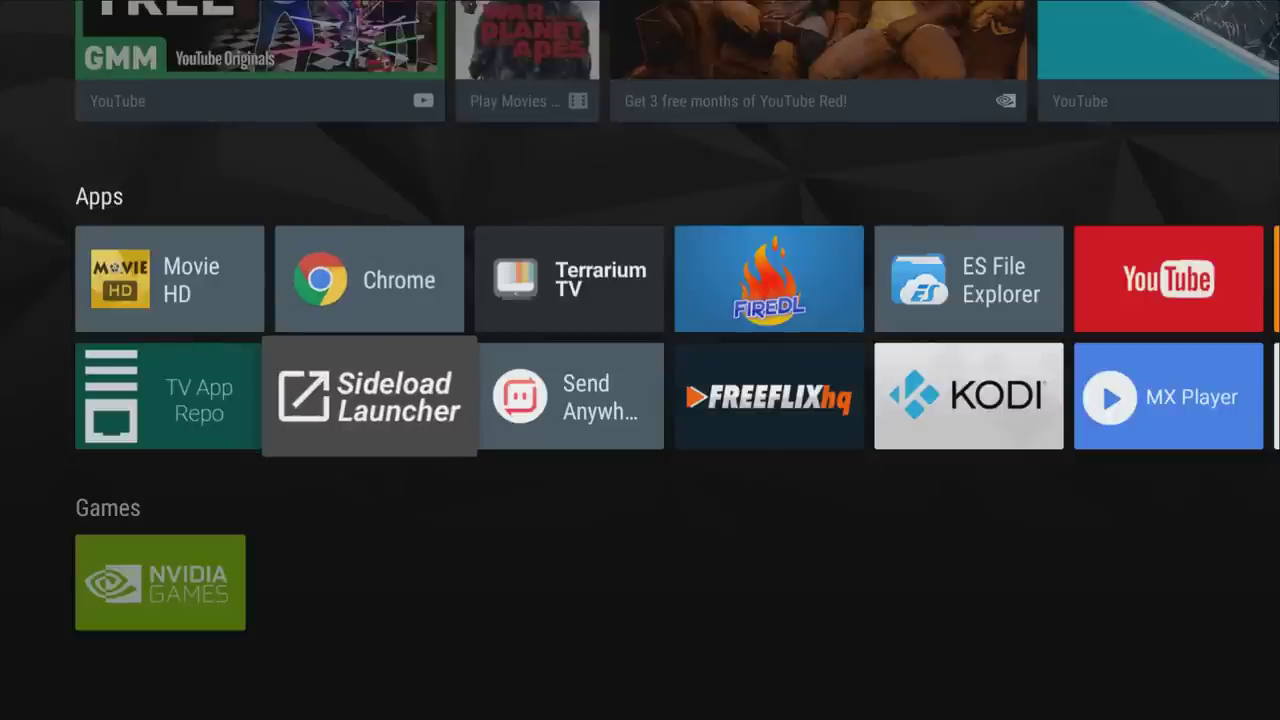
pyautogui.press('Return')
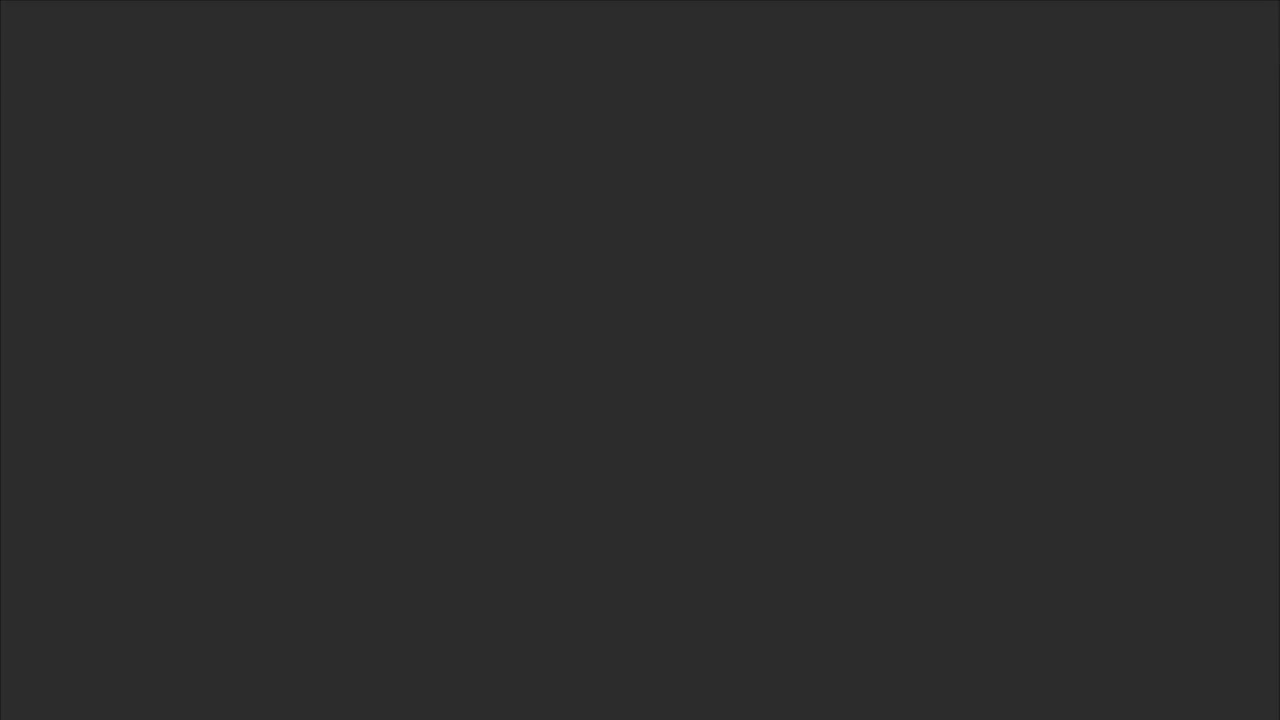
pyautogui.press('Down')
pyautogui.press('Down')
pyautogui.press('Down')
pyautogui.press('Down')
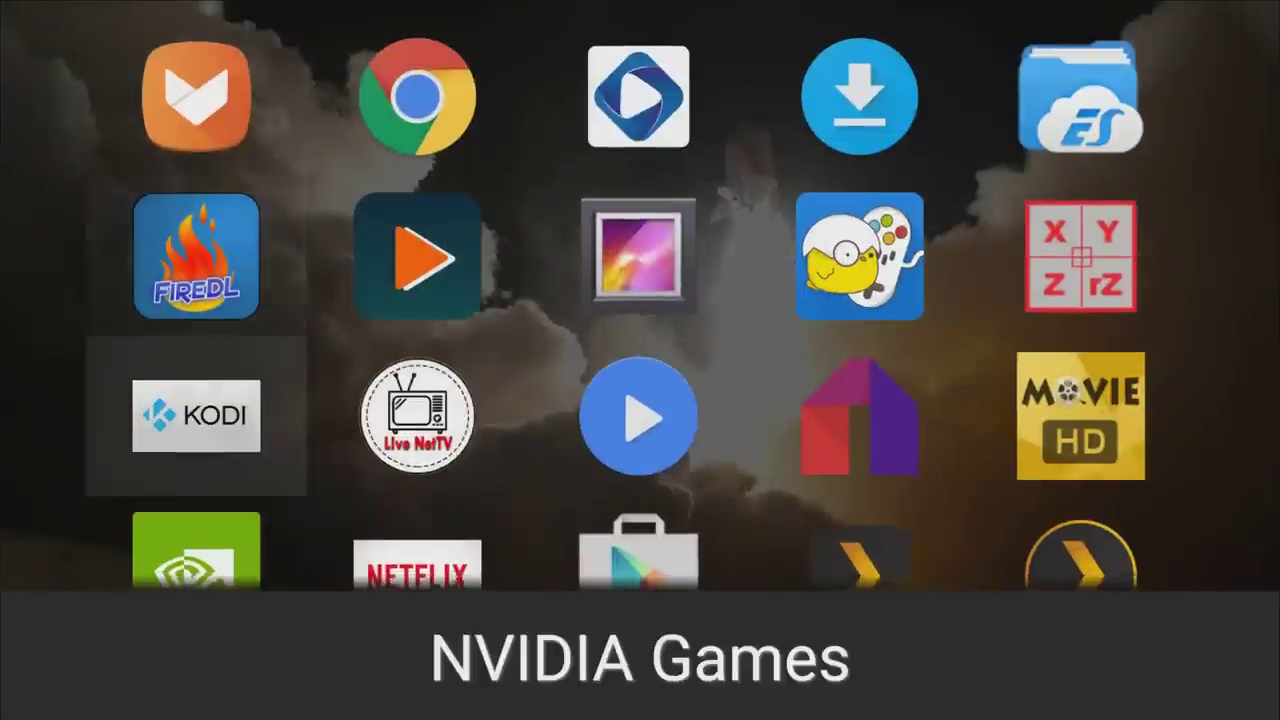
pyautogui.press('Left')
pyautogui.press('Down')
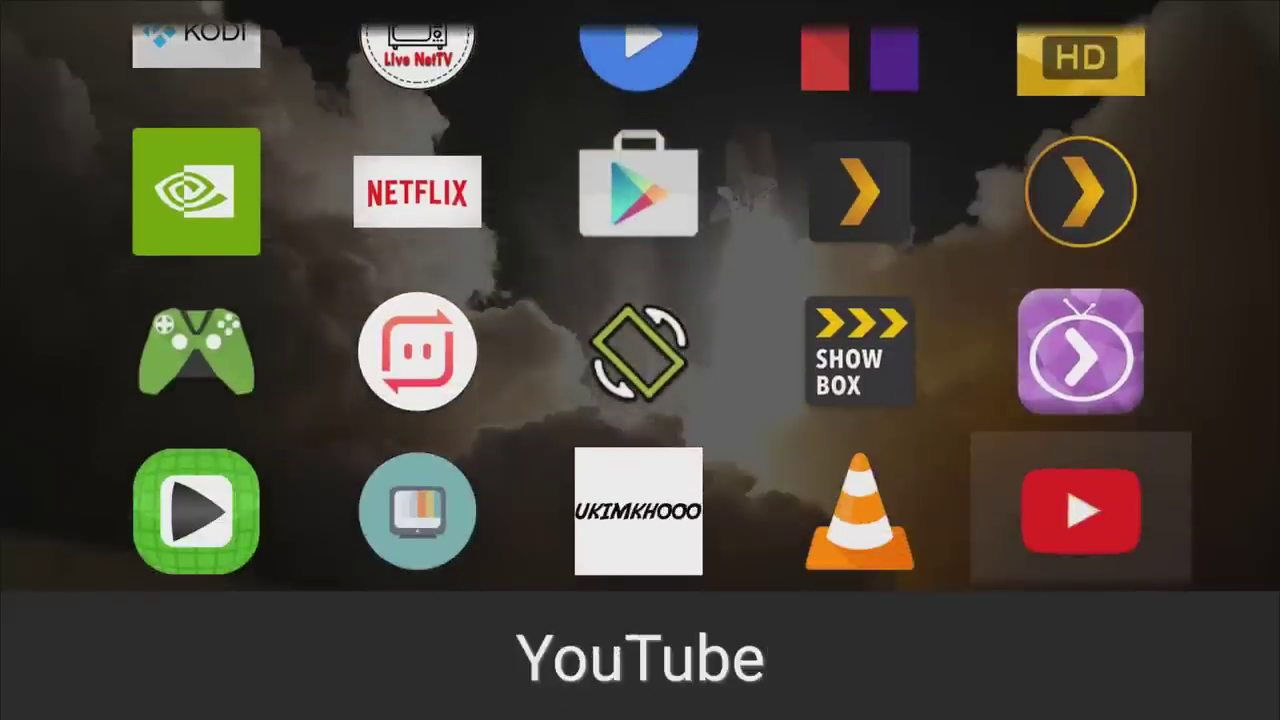
pyautogui.press('Up')
pyautogui.press('Up')
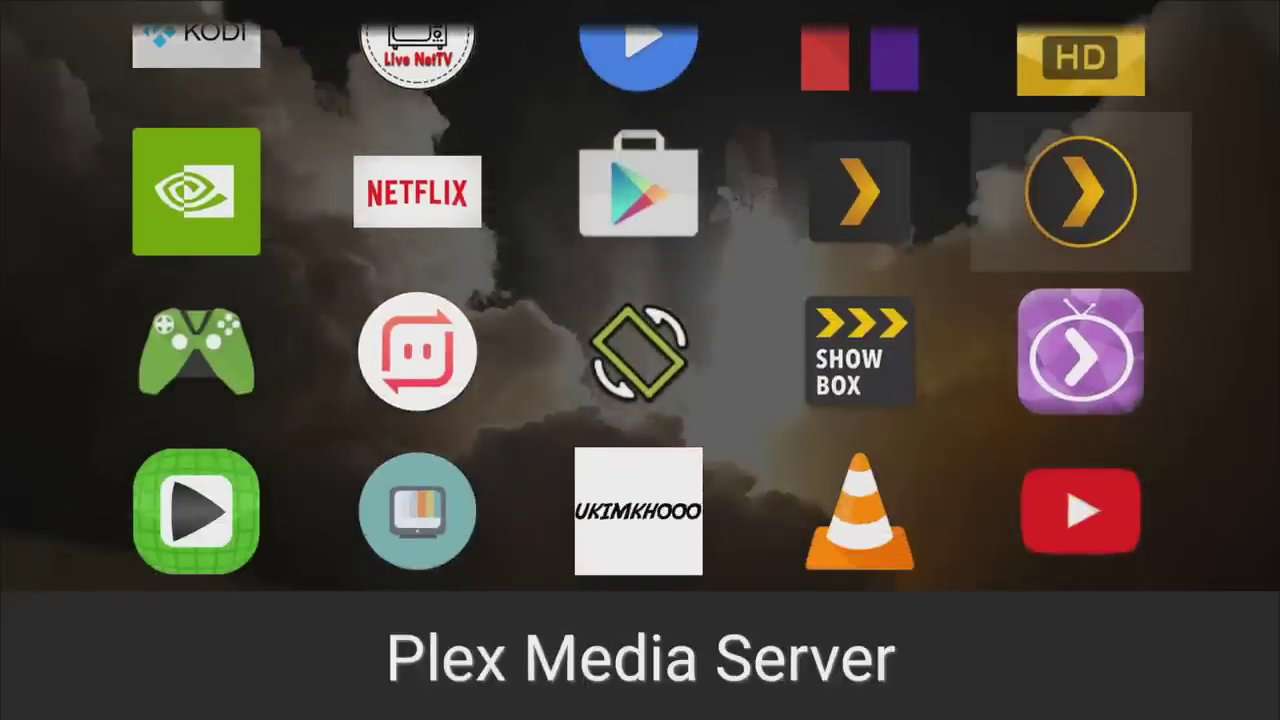
pyautogui.press('Left')
pyautogui.press('Down')
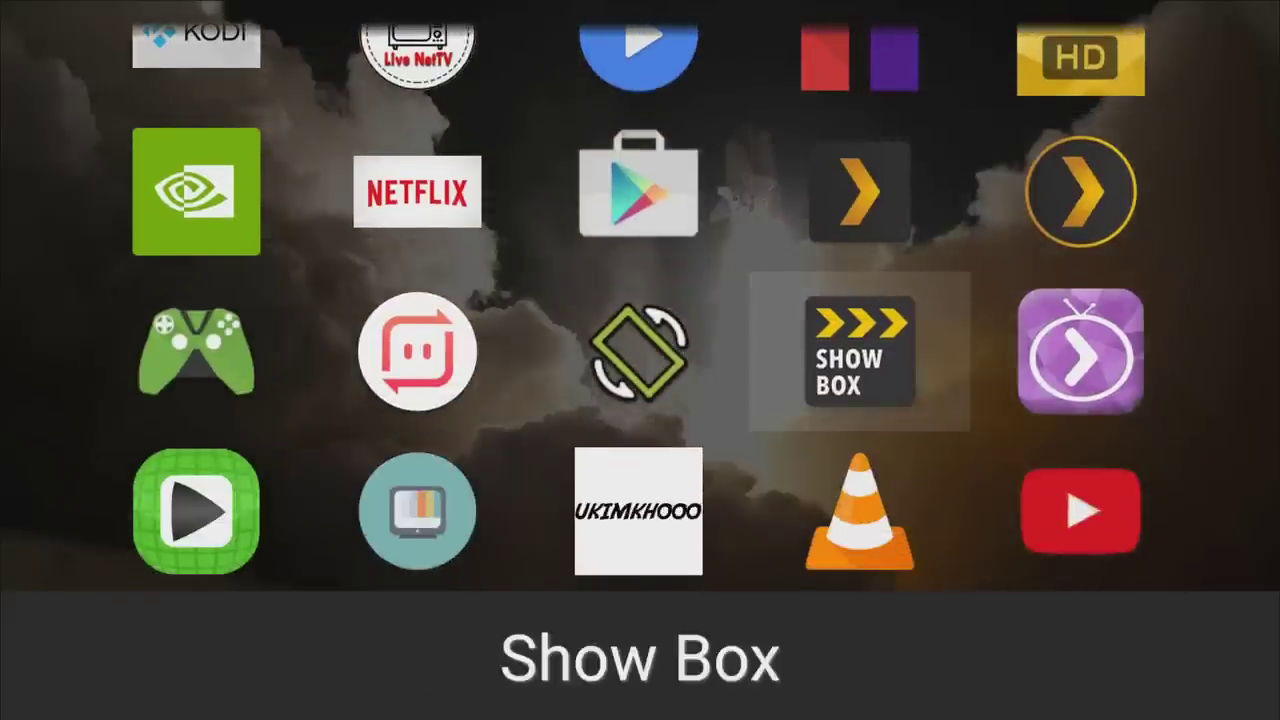
pyautogui.press('Return')
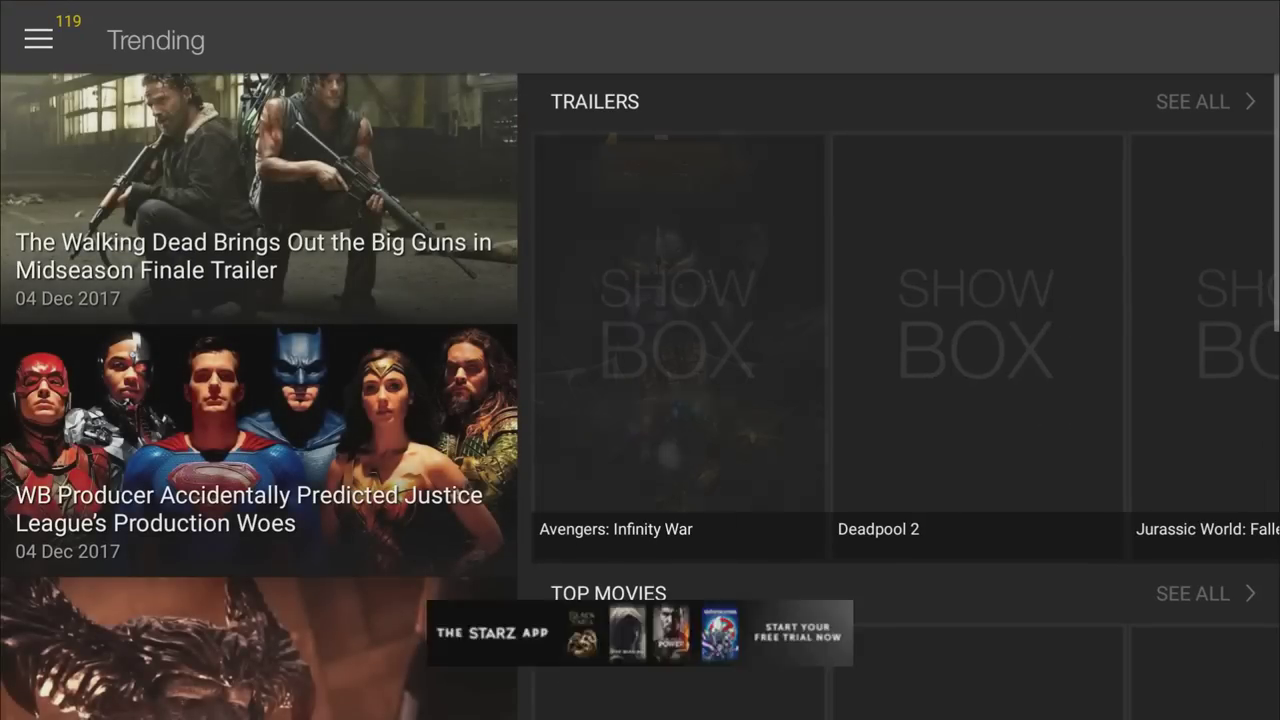
# Exit Show Box back to the Android TV home screen Apps row.
pyautogui.press('Escape')
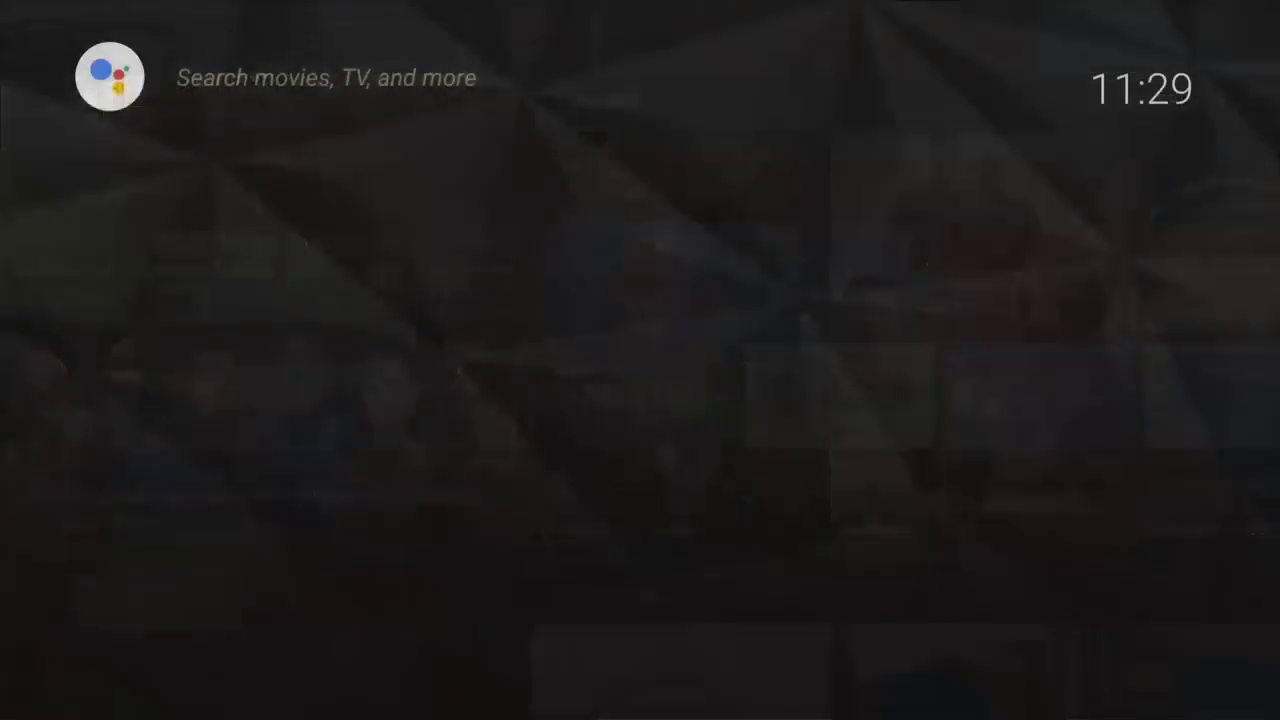
pyautogui.press('Right')
pyautogui.press('Right')
pyautogui.press('Right')
pyautogui.press('Right')
pyautogui.press('Right')
pyautogui.press('Right')
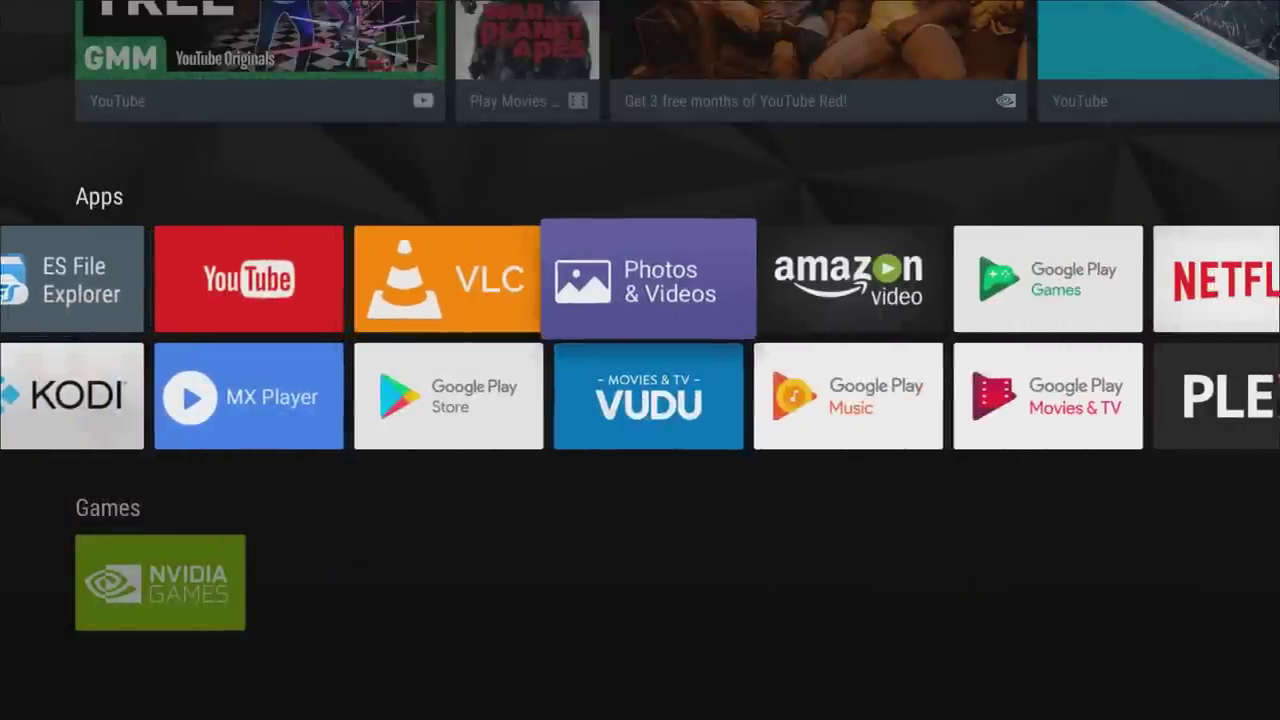
pyautogui.press('Down')
pyautogui.press('Left')
pyautogui.press('Left')
pyautogui.press('Left')
pyautogui.press('Left')
pyautogui.press('Left')
pyautogui.press('Left')
pyautogui.press('Left')
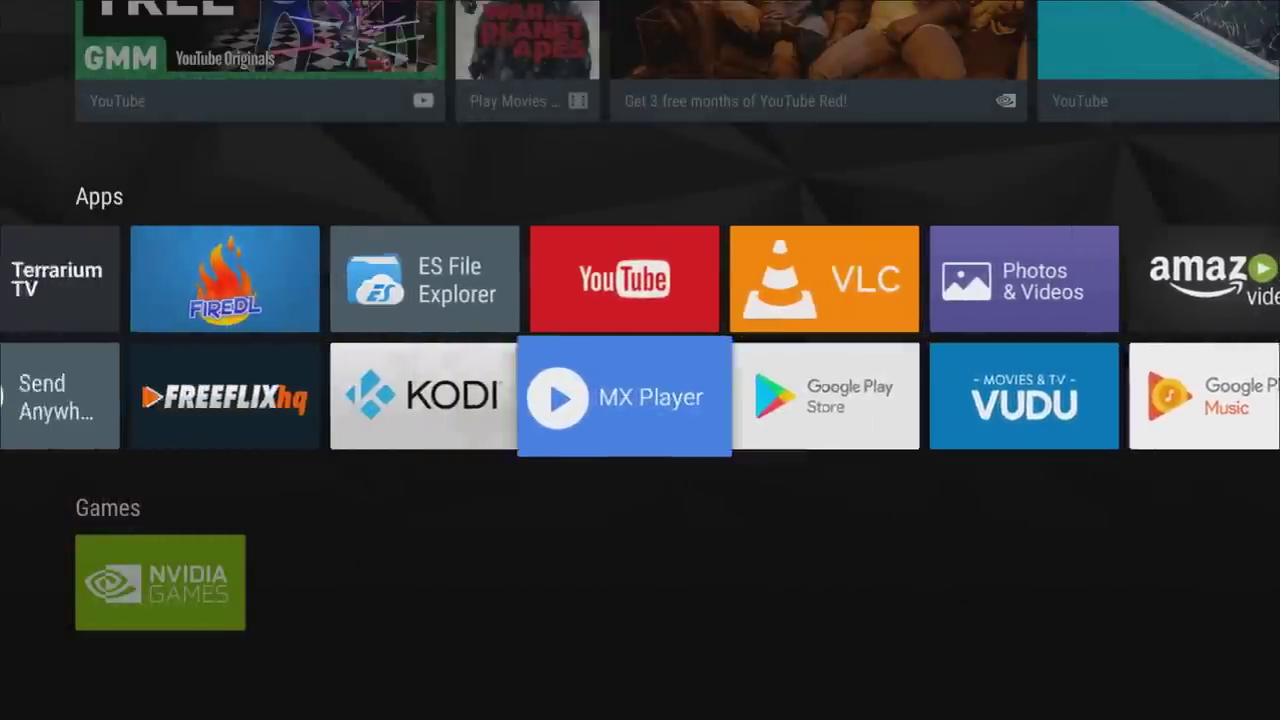